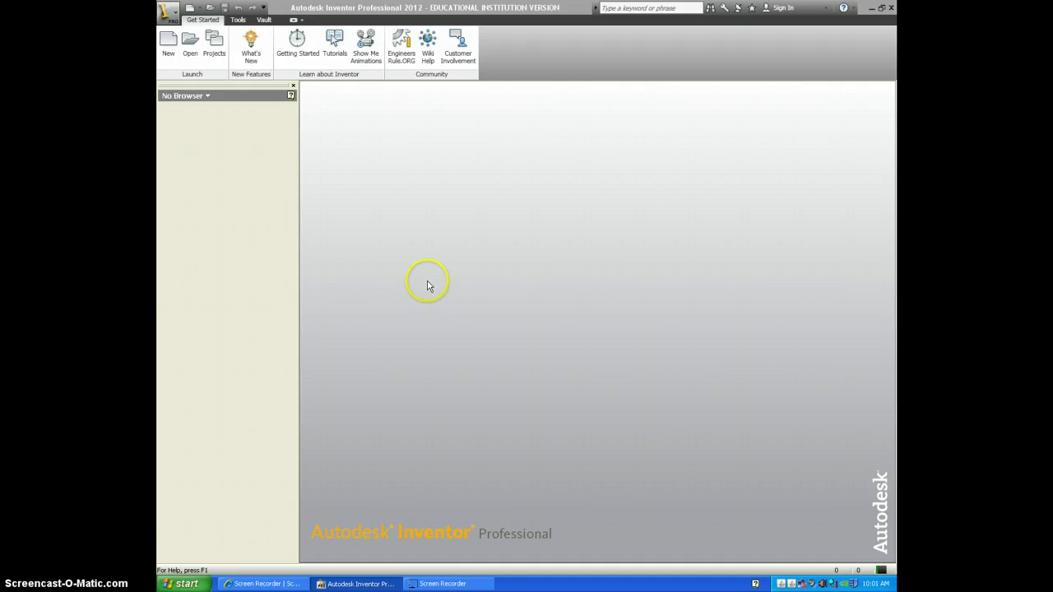
# Create a new part file from the Standard.ipt template.
pyautogui.click(168, 43)
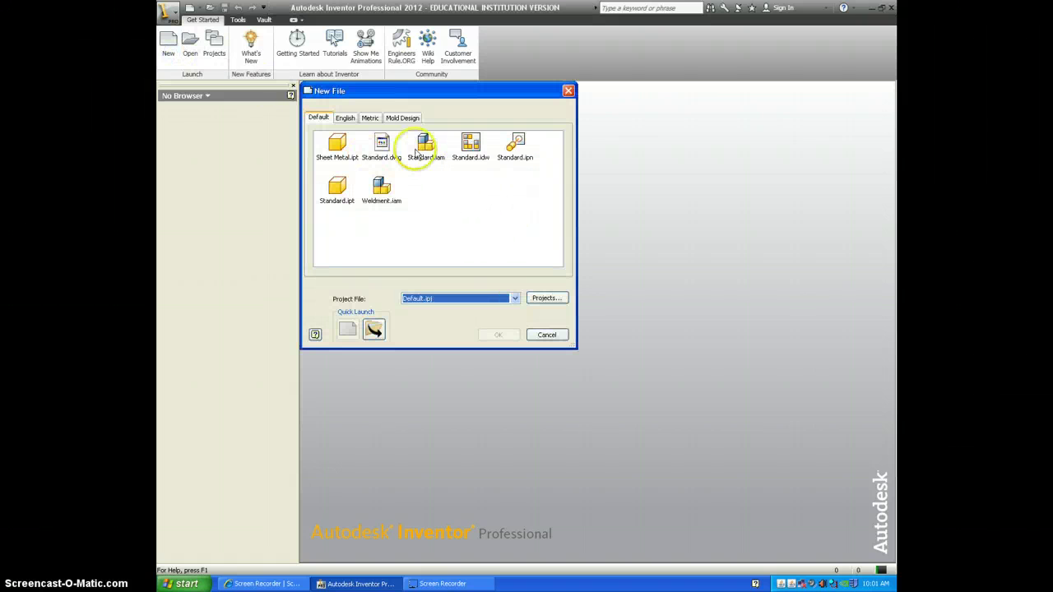
pyautogui.doubleClick(338, 198)
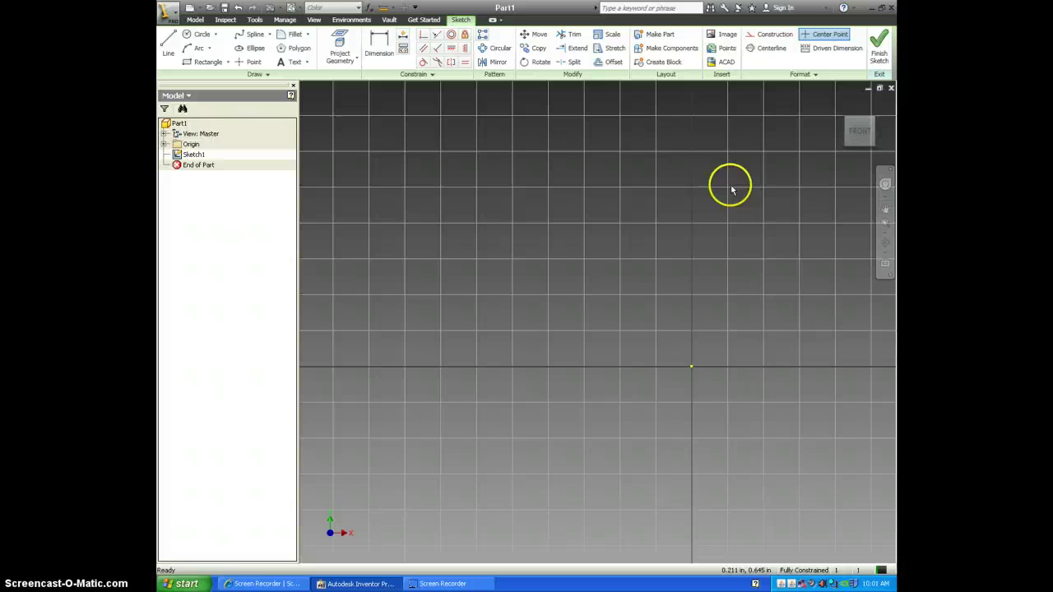
# Finish the empty sketch and make the origin planes, axes and centre point visible.
pyautogui.click(880, 43)
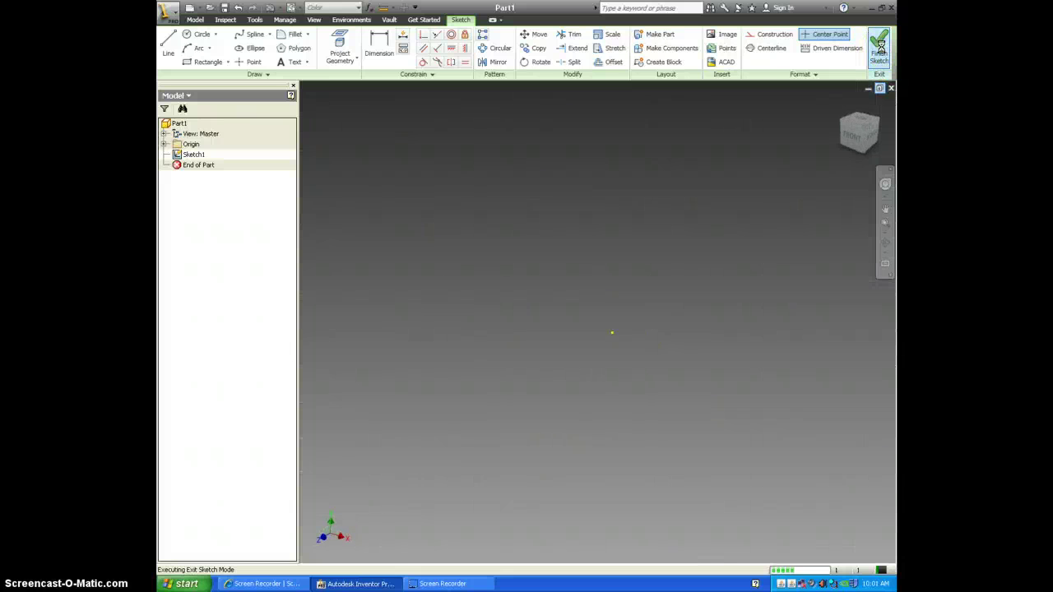
pyautogui.click(165, 144)
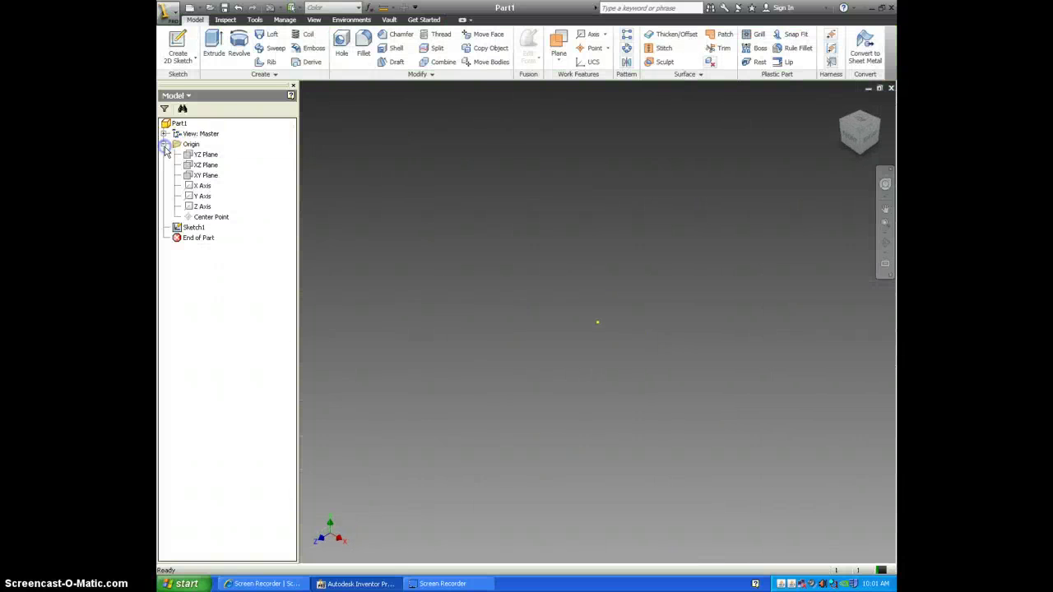
pyautogui.click(191, 155)
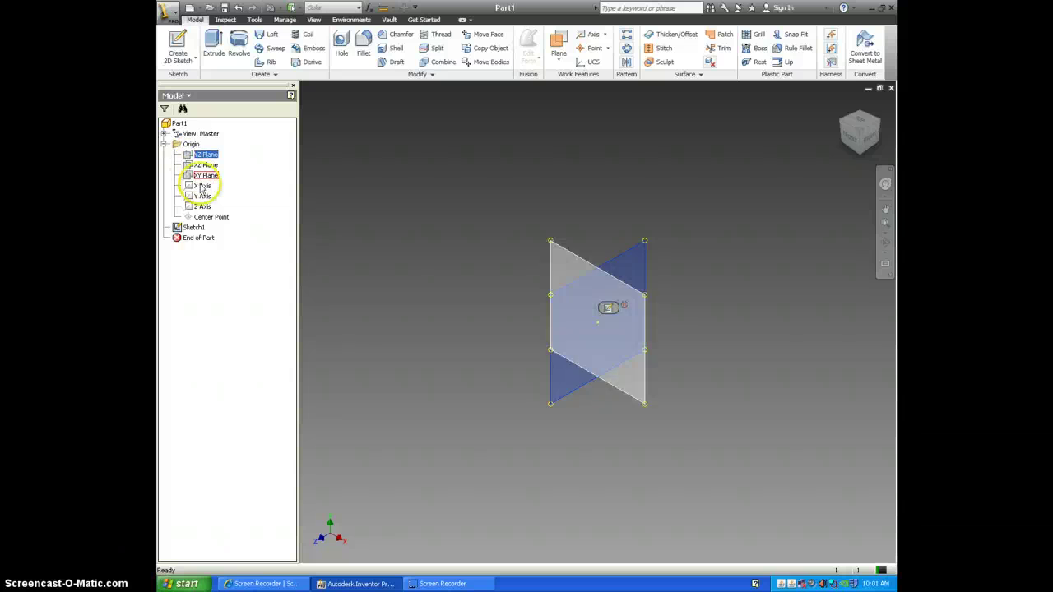
pyautogui.keyDown('shift'); pyautogui.click(207, 218); pyautogui.keyUp('shift')
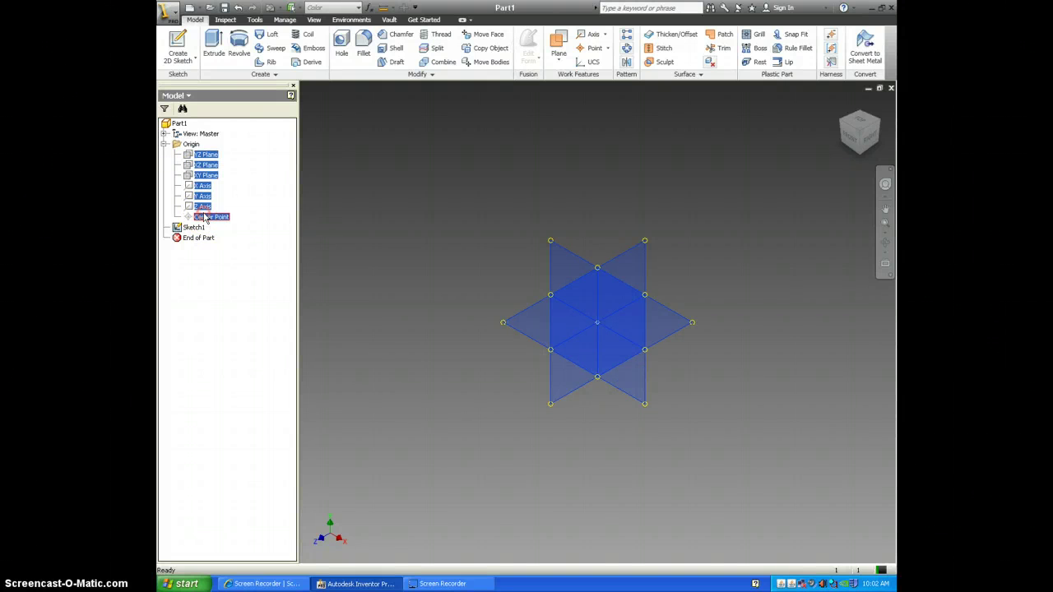
pyautogui.rightClick(205, 218)
pyautogui.click(236, 266)
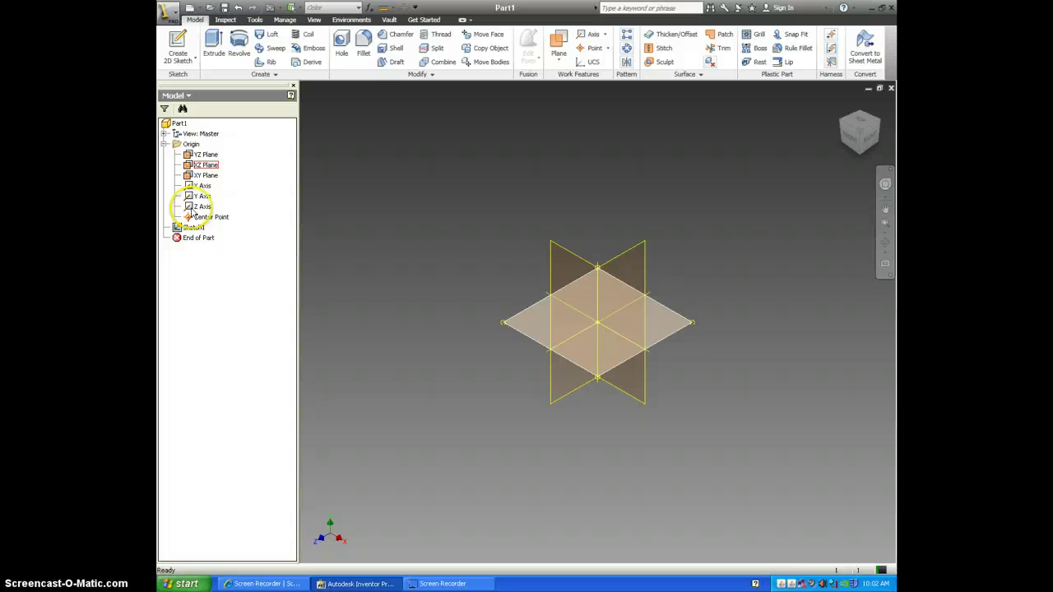
# Return the model view to the home isometric angle and pick an origin plane.
pyautogui.moveTo(859, 132)
pyautogui.mouseDown()
pyautogui.moveTo(830, 98)
pyautogui.moveTo(876, 120)
pyautogui.moveTo(862, 144)
pyautogui.mouseUp()
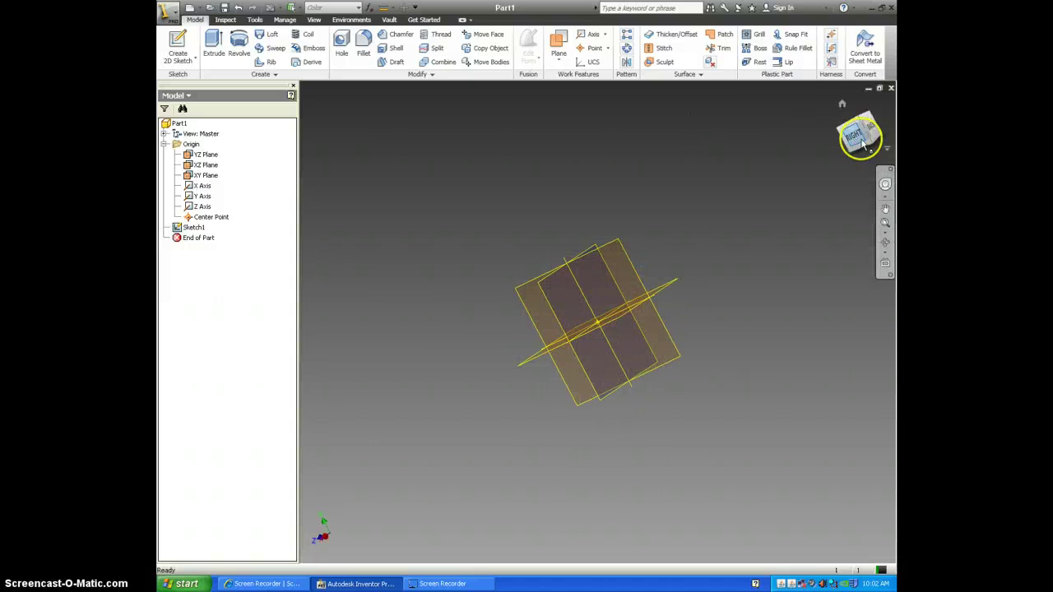
pyautogui.click(833, 103)
pyautogui.click(630, 219)
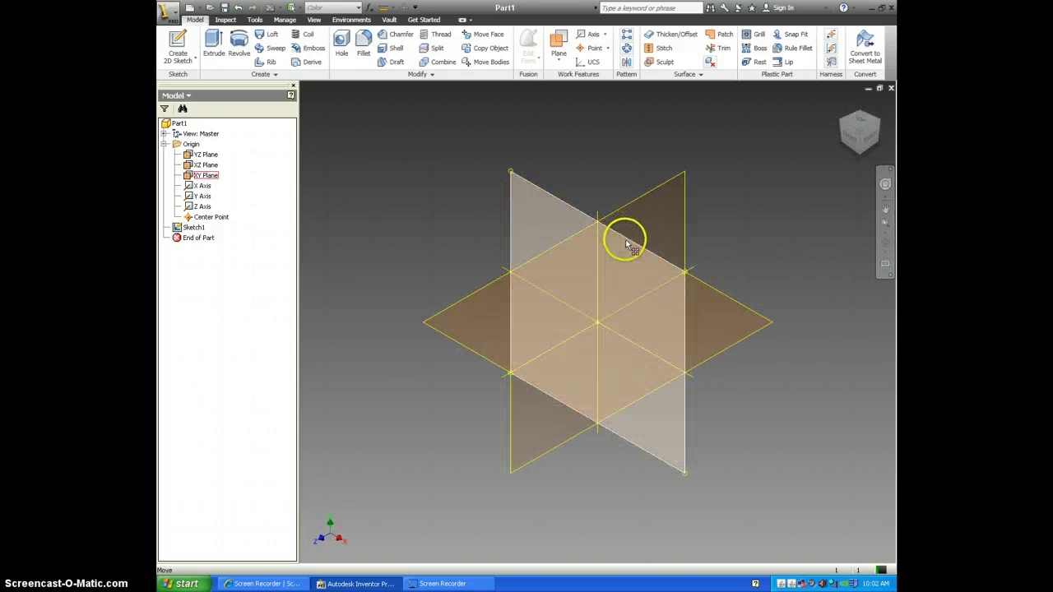
# Create Sketch2 on the YZ Plane, rolled a quarter turn and zoomed in.
pyautogui.click(563, 245)
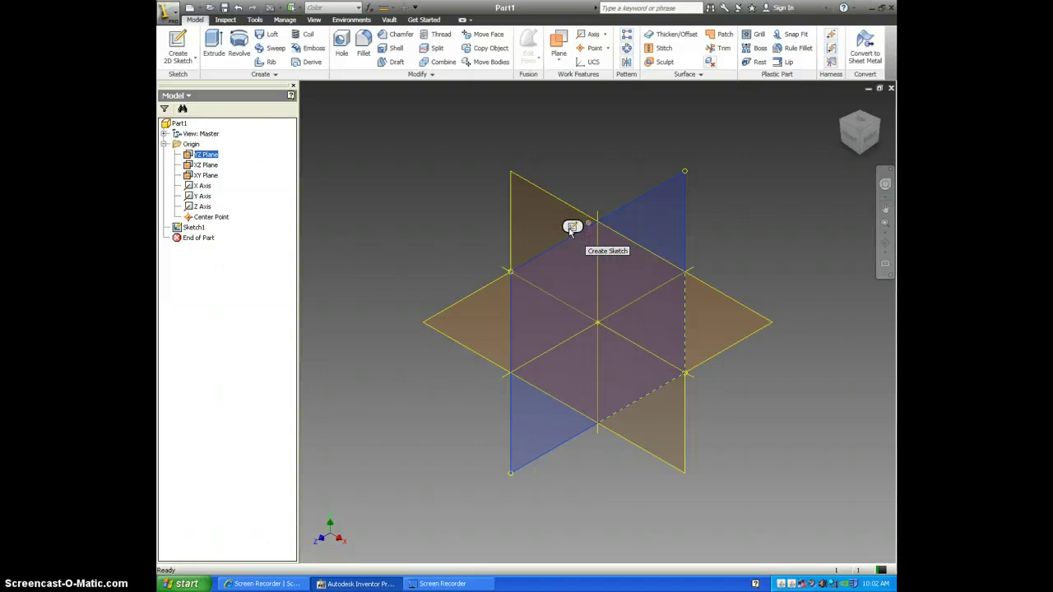
pyautogui.click(571, 228)
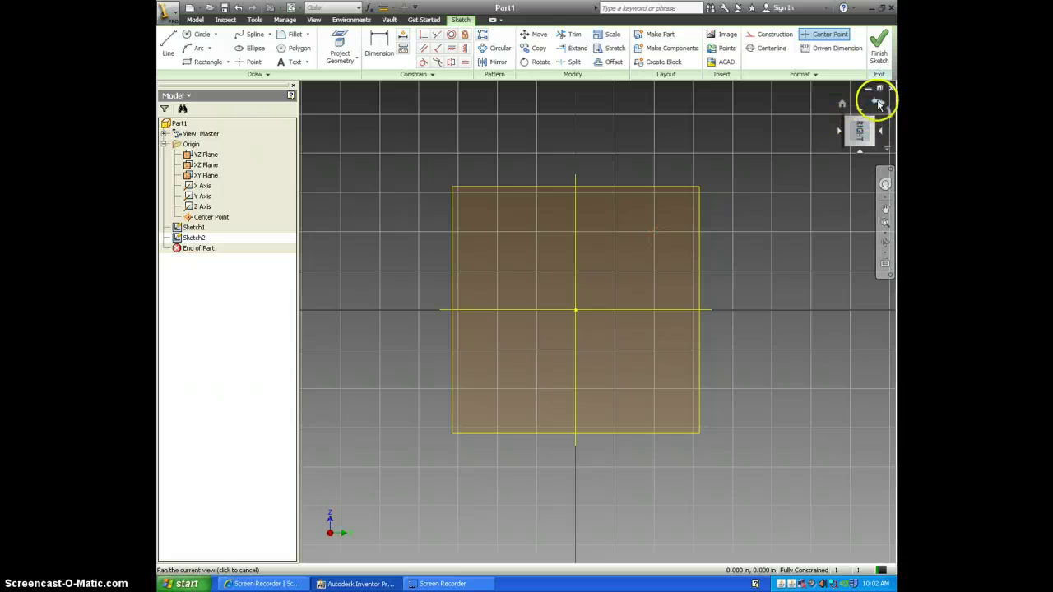
pyautogui.click(879, 102)
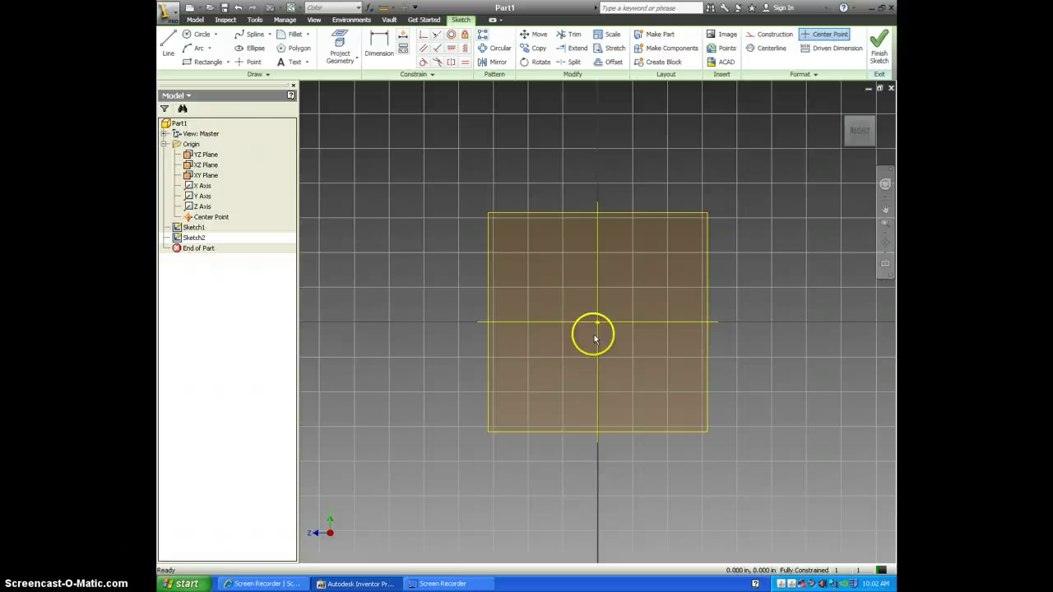
pyautogui.scroll(3, 584, 315)
pyautogui.scroll(-8, 675, 315)
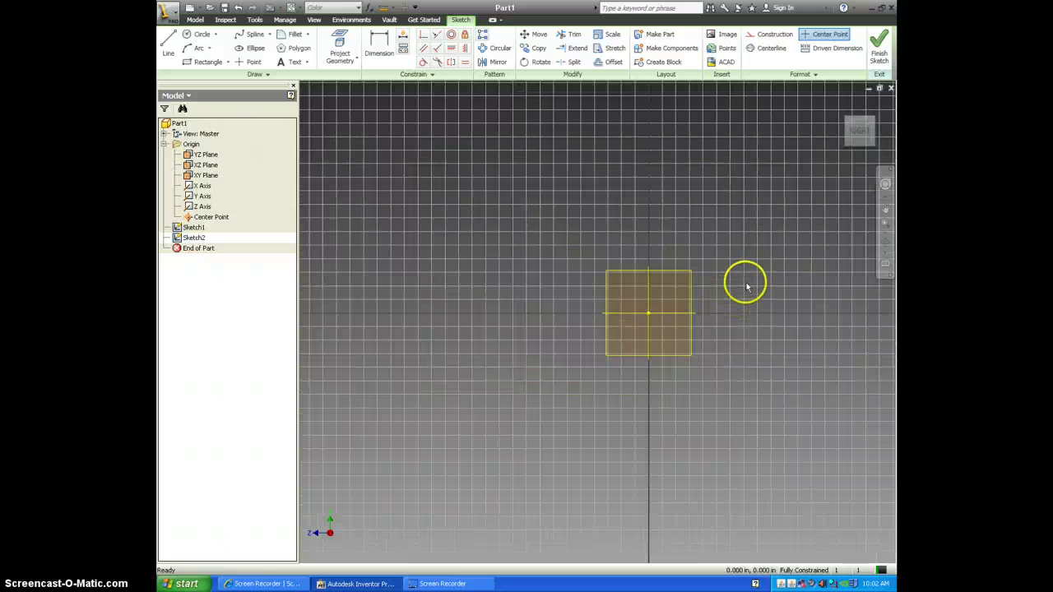
pyautogui.scroll(1, 724, 301)
pyautogui.scroll(3, 576, 313)
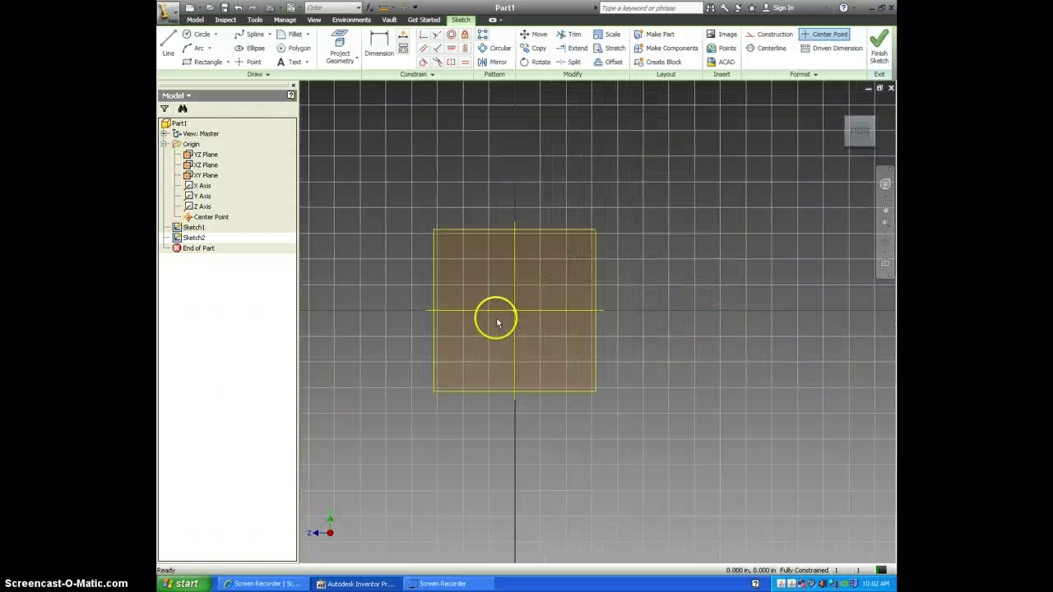
pyautogui.moveTo(510, 298)
pyautogui.mouseDown(button='middle')
pyautogui.moveTo(572, 297)
pyautogui.moveTo(531, 298)
pyautogui.mouseUp(button='middle')
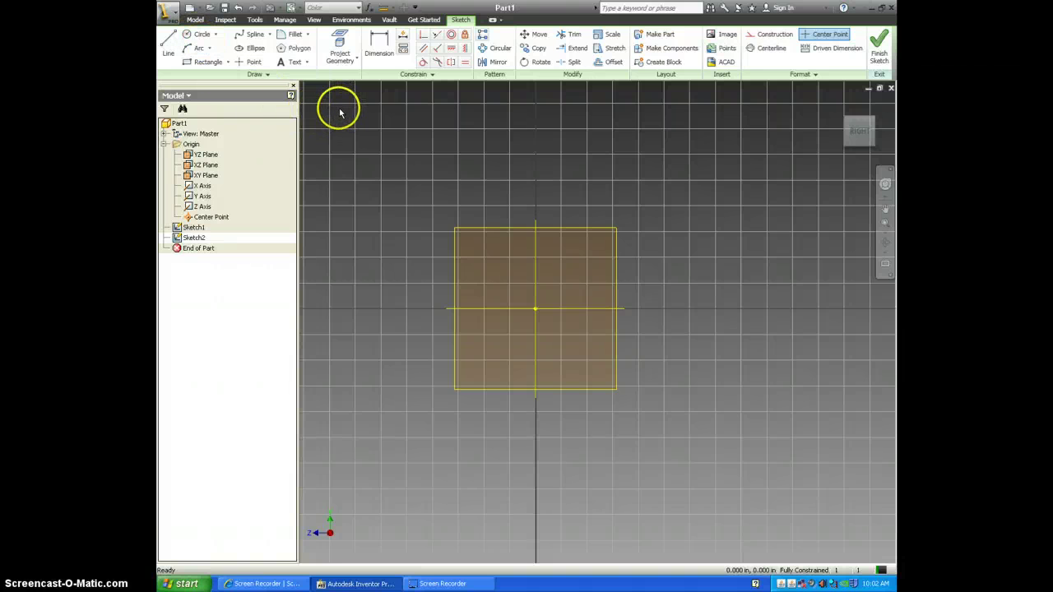
# Draw a circle centred on the sketch origin.
pyautogui.click(198, 36)
pyautogui.click(535, 309)
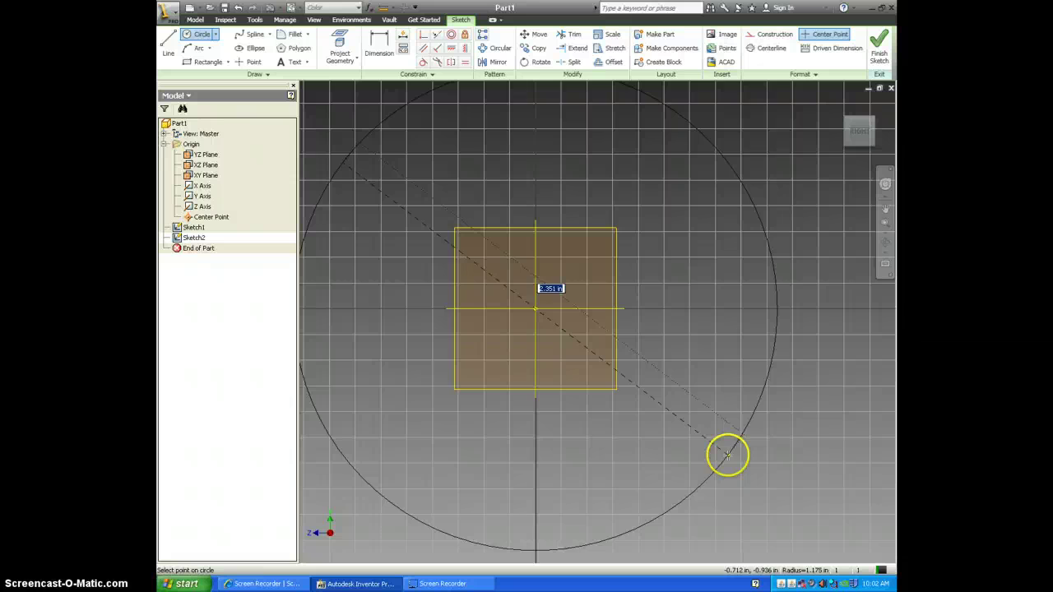
pyautogui.click(727, 455)
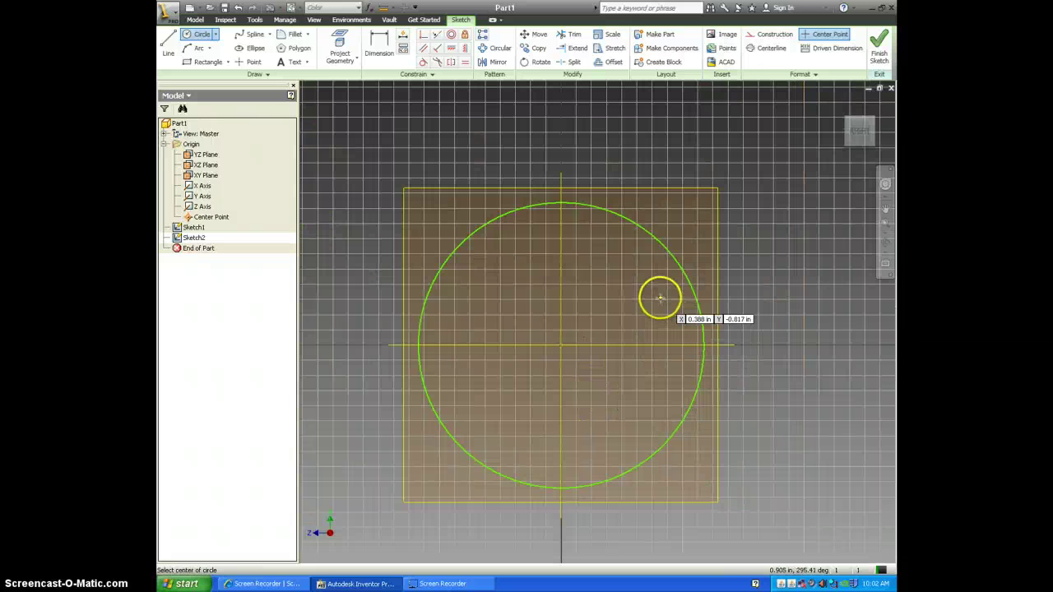
pyautogui.press('Escape')
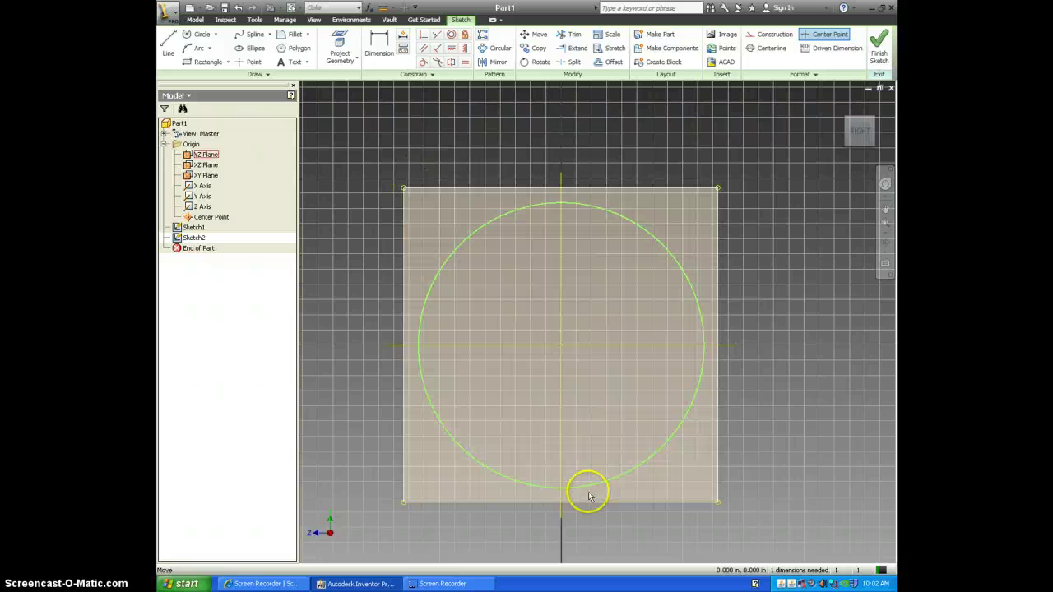
# Dimension the circle to a 6.25 in diameter.
pyautogui.click(378, 46)
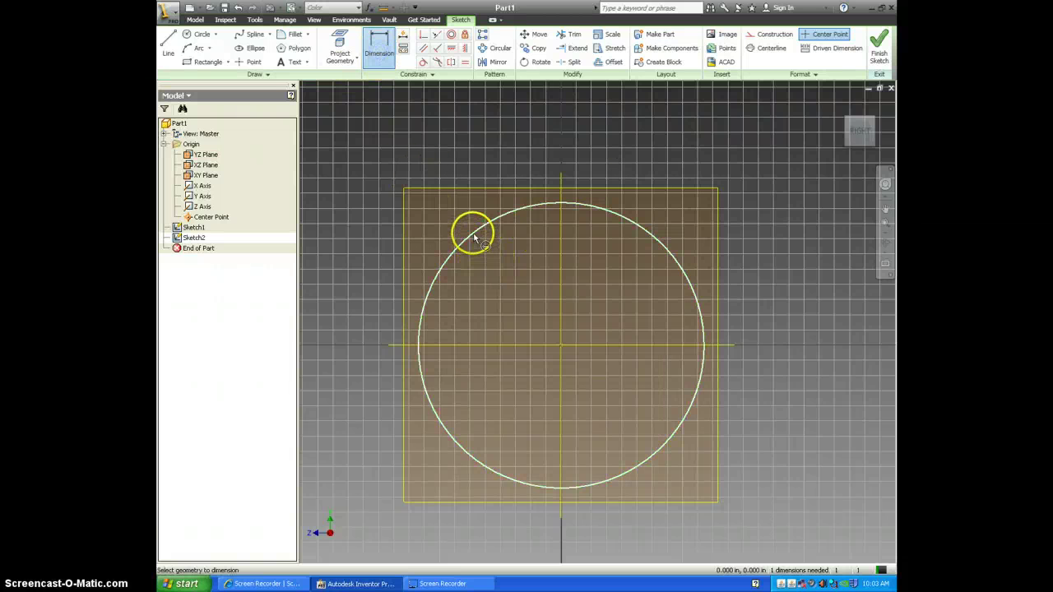
pyautogui.click(474, 238)
pyautogui.click(523, 302)
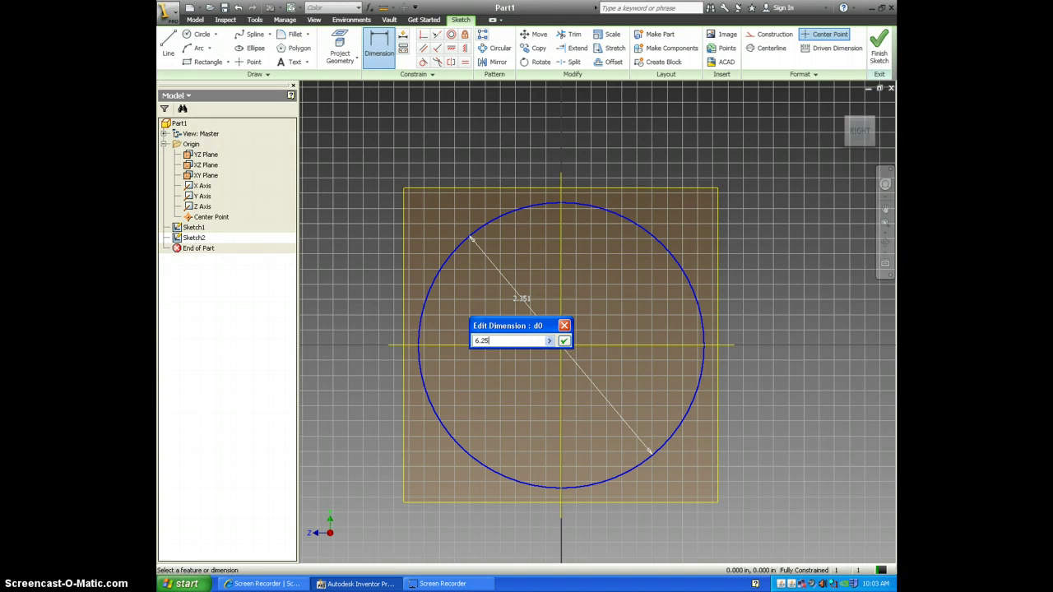
pyautogui.press('Return')
pyautogui.scroll(-5, 530, 298)
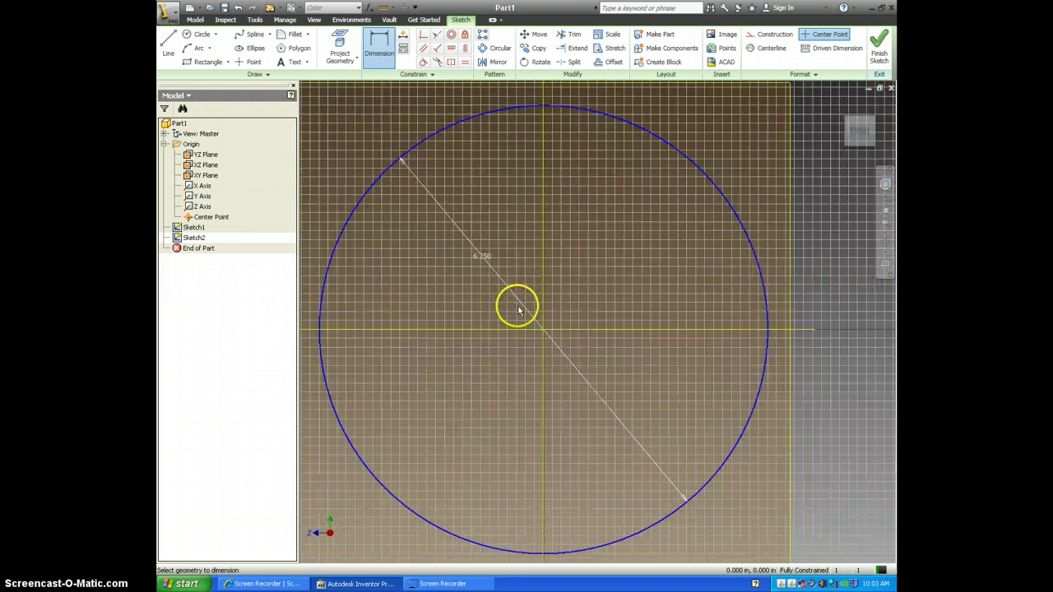
# Finish Sketch2 and shift the 3D view slightly up and left.
pyautogui.click(879, 48)
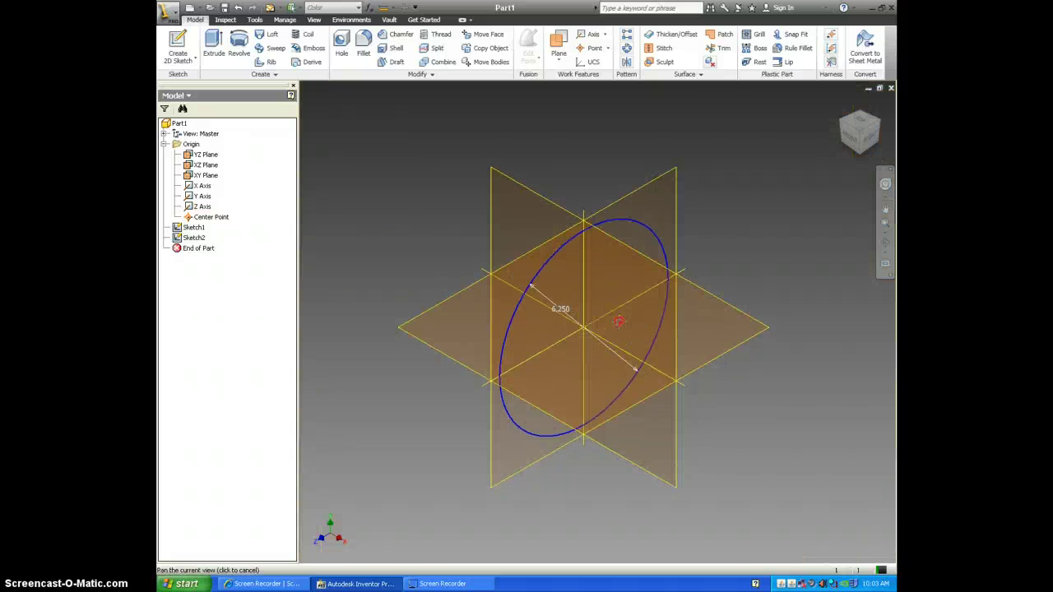
pyautogui.moveTo(619, 321); pyautogui.dragTo(602, 296)
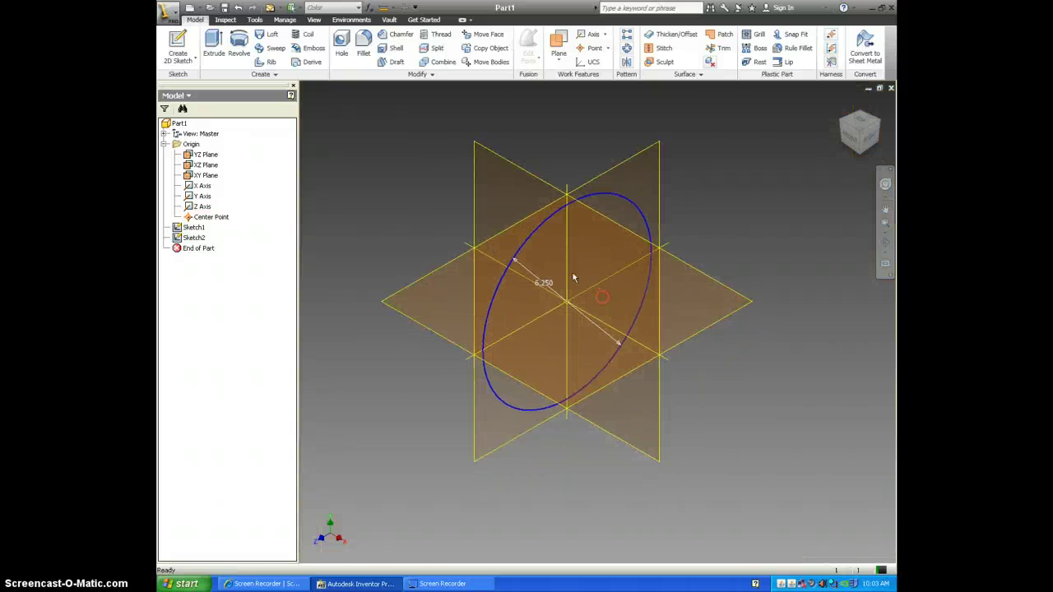
pyautogui.press('Escape')
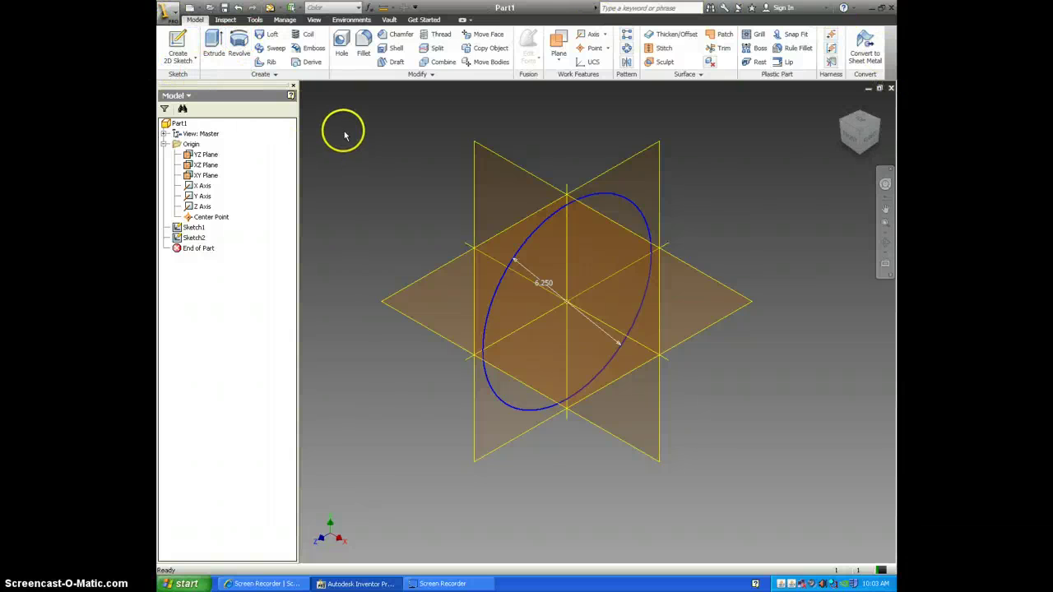
# Extrude the 6.250 in circle by 0.5 in distance, symmetric about the sketch plane.
pyautogui.click(215, 54)
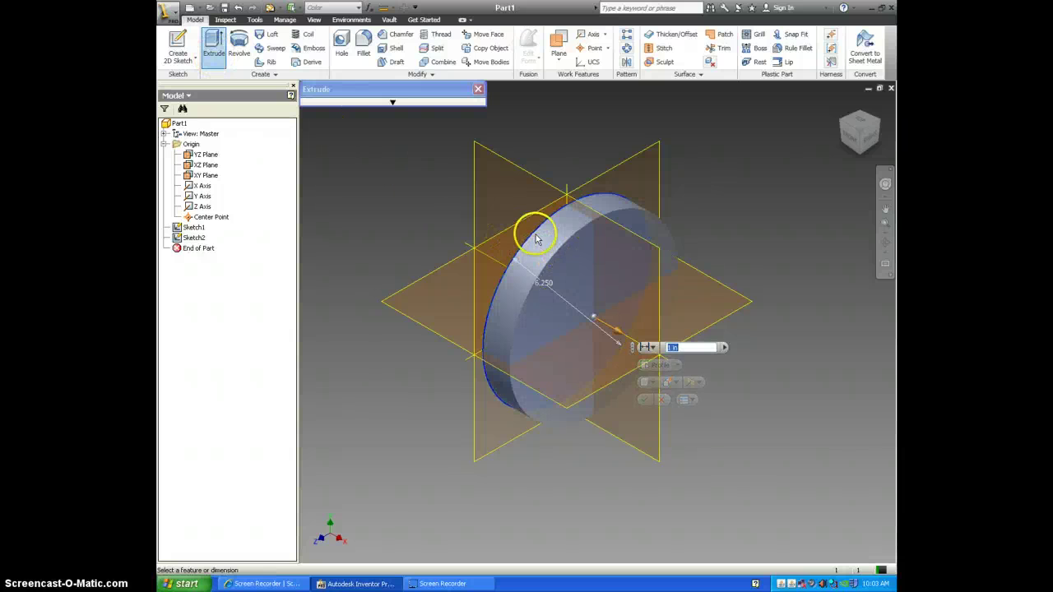
pyautogui.click(393, 102)
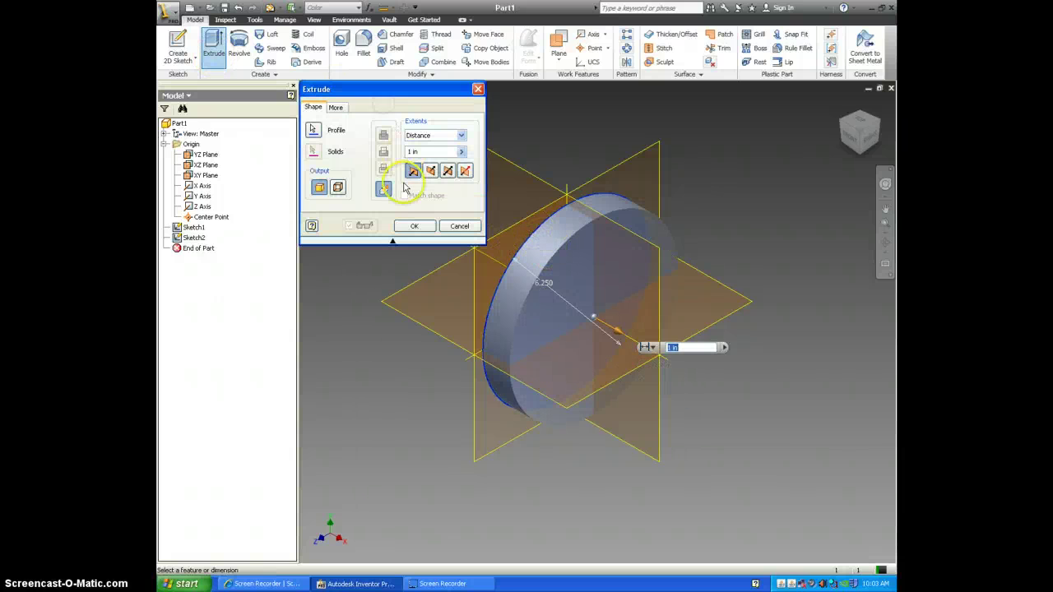
pyautogui.click(462, 137)
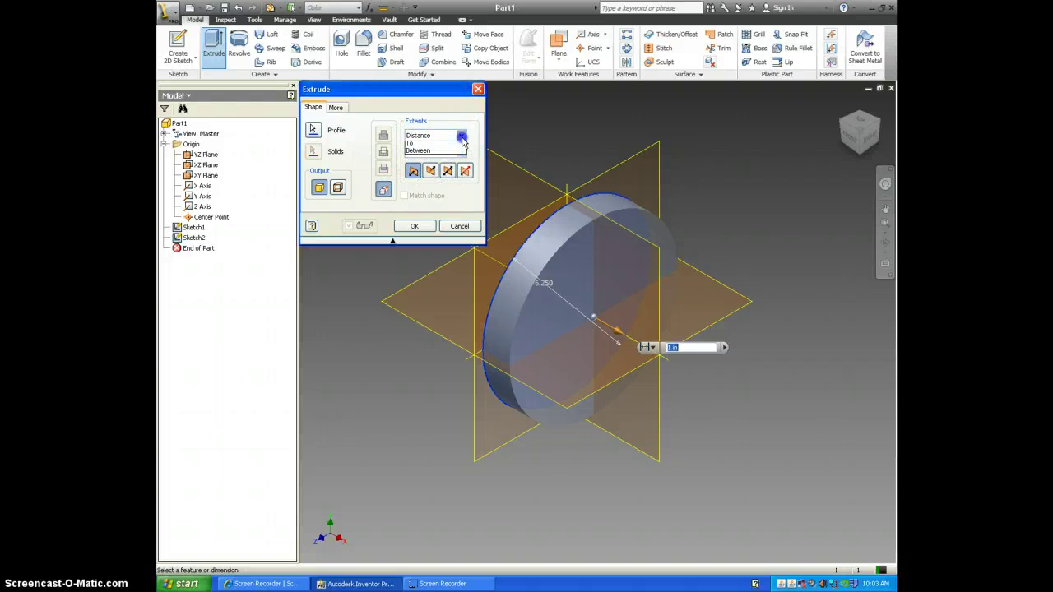
pyautogui.click(462, 138)
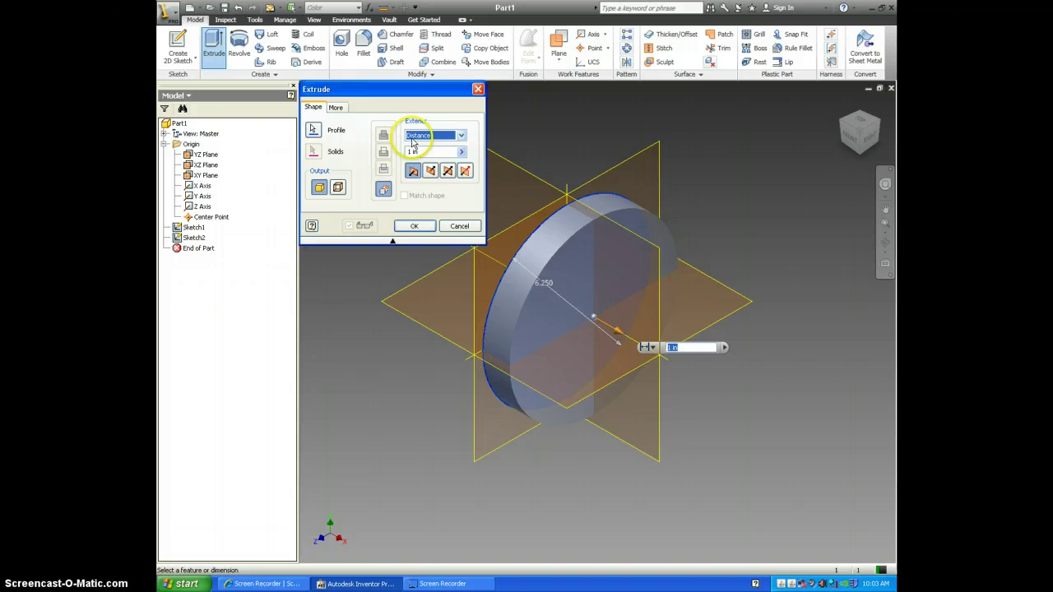
pyautogui.click(426, 155)
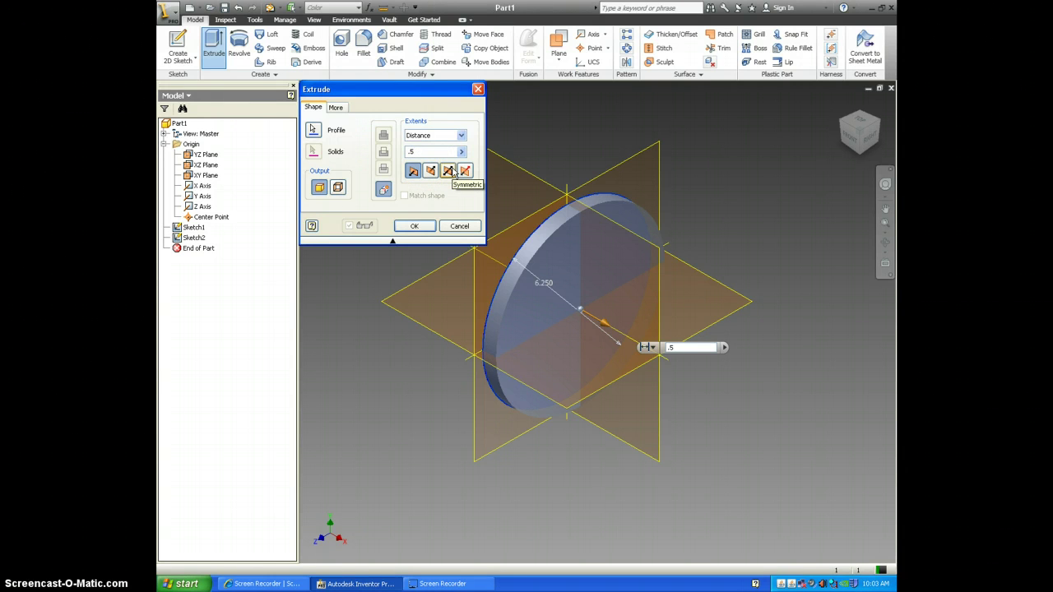
pyautogui.click(449, 171)
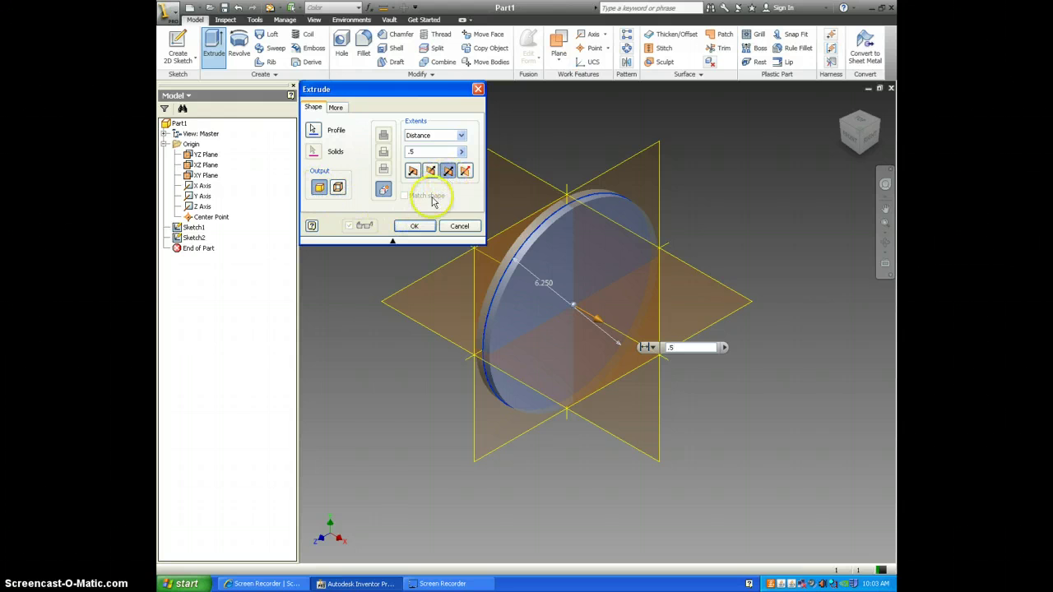
pyautogui.click(414, 225)
pyautogui.scroll(3, 557, 264)
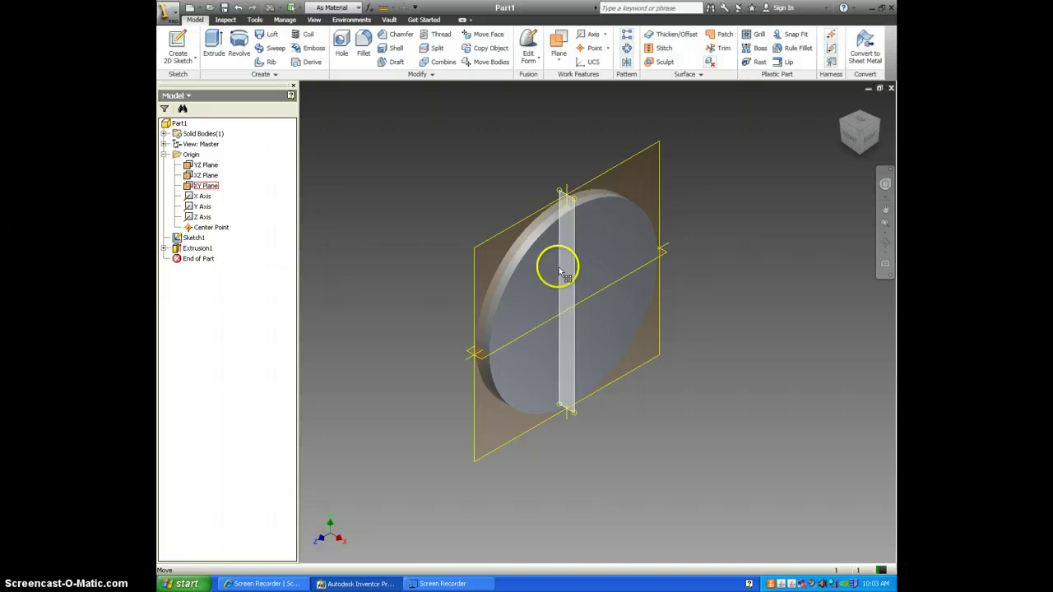
# Create Sketch3 on the disc's flat front face.
pyautogui.scroll(-3, 555, 266)
pyautogui.press('F2')
pyautogui.click(598, 206)
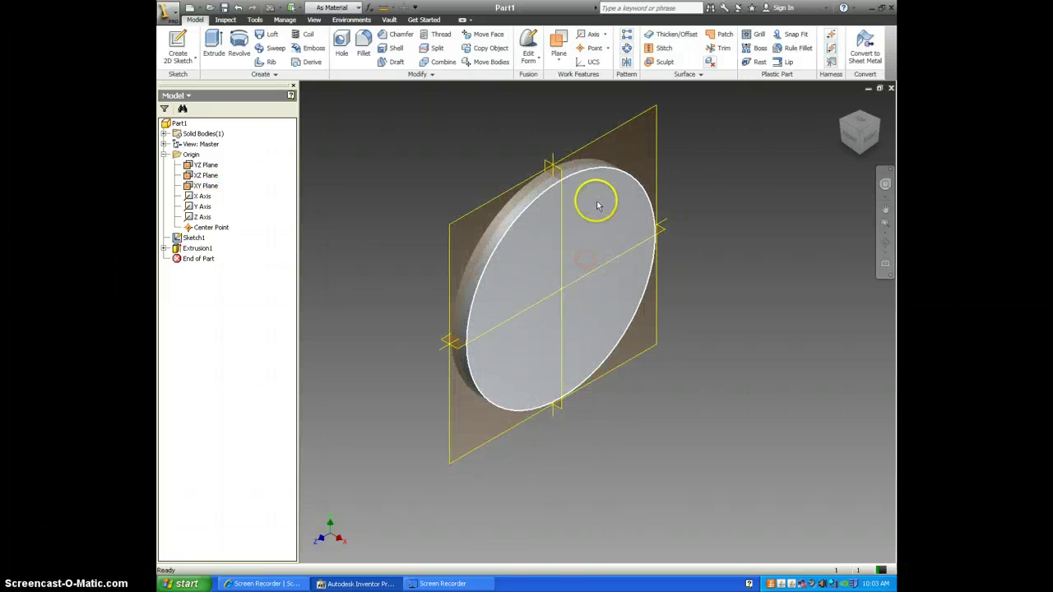
pyautogui.click(654, 178)
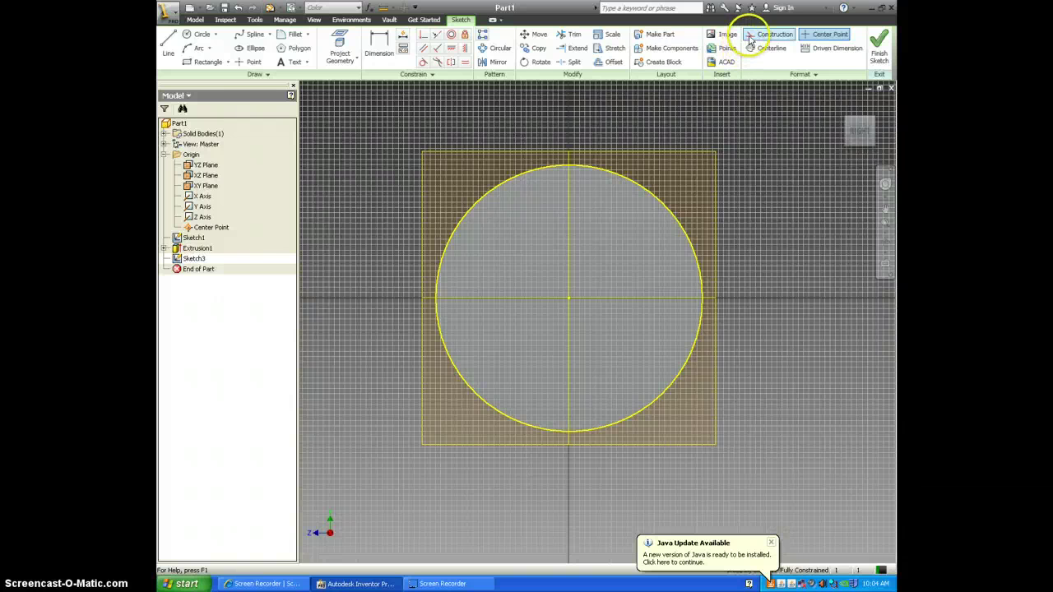
# Draw a construction circle centred on the disc's centre.
pyautogui.click(212, 38)
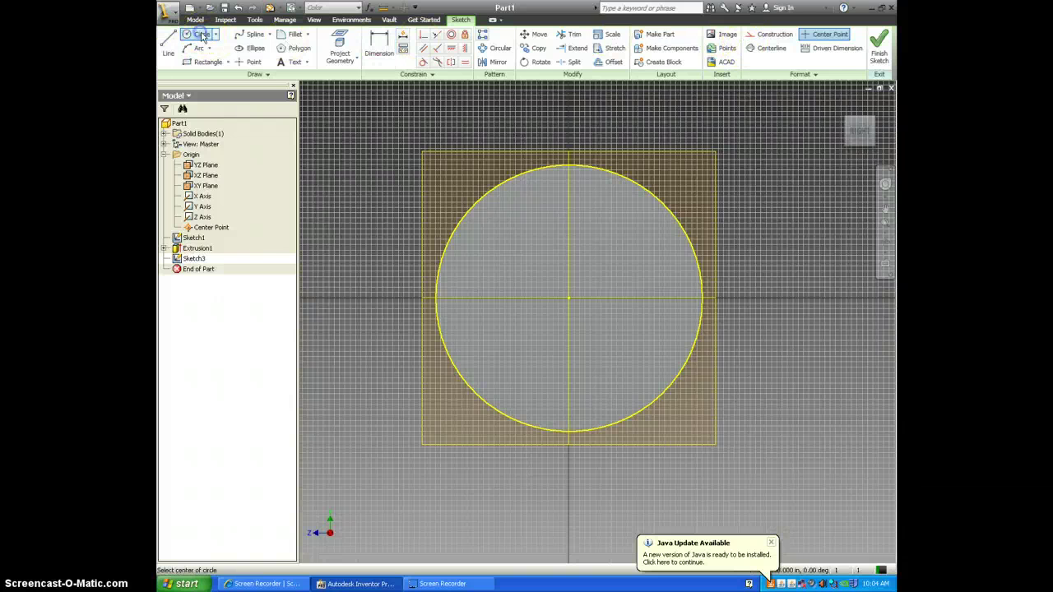
pyautogui.click(764, 37)
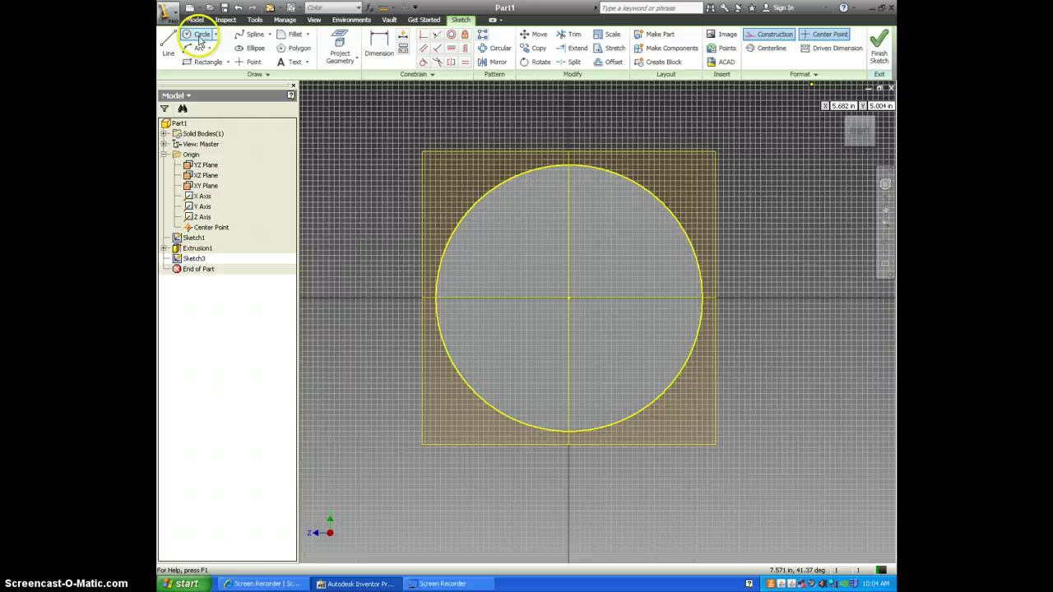
pyautogui.click(568, 298)
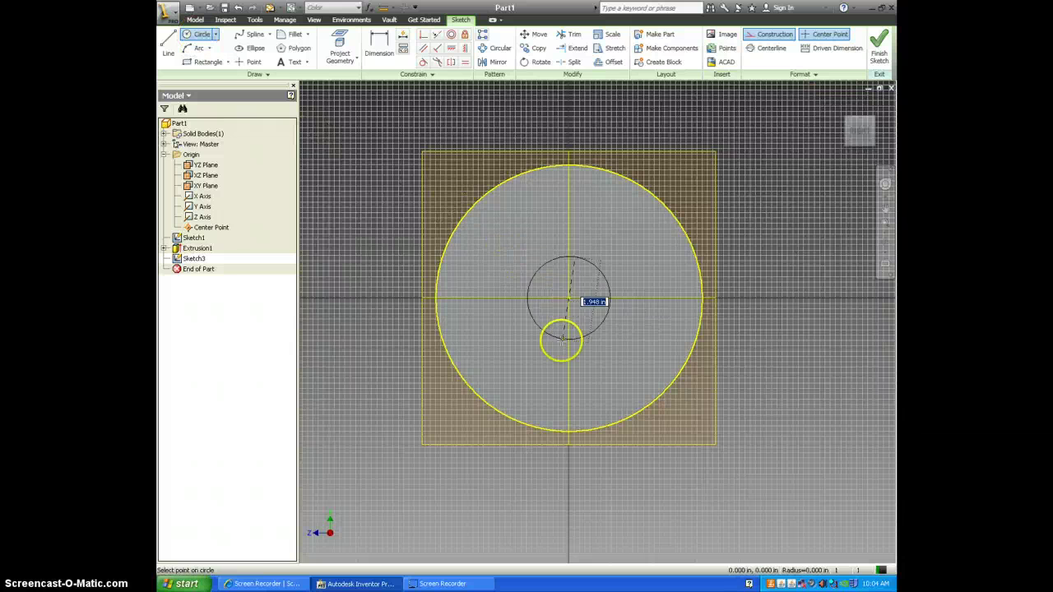
pyautogui.click(494, 376)
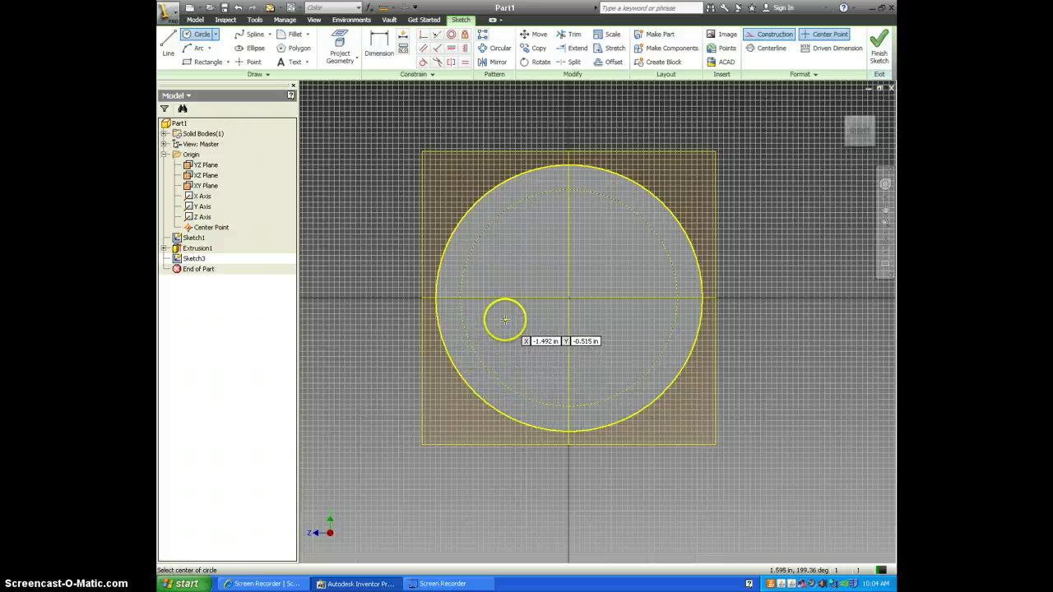
pyautogui.press('Escape')
pyautogui.moveTo(519, 310); pyautogui.dragTo(481, 247)
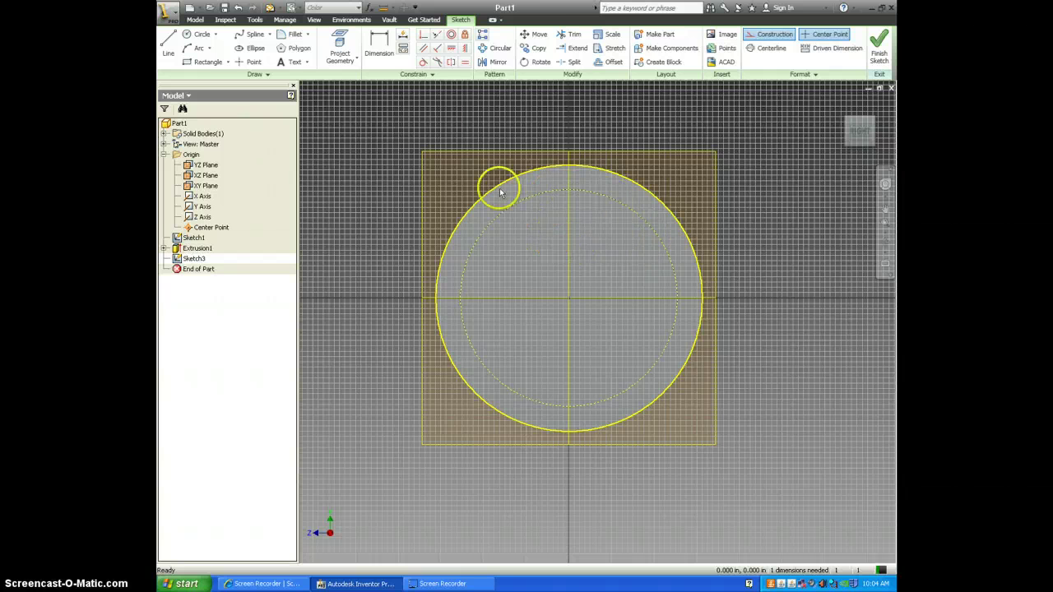
# Dimension the construction circle to a 5.625 in diameter.
pyautogui.click(376, 51)
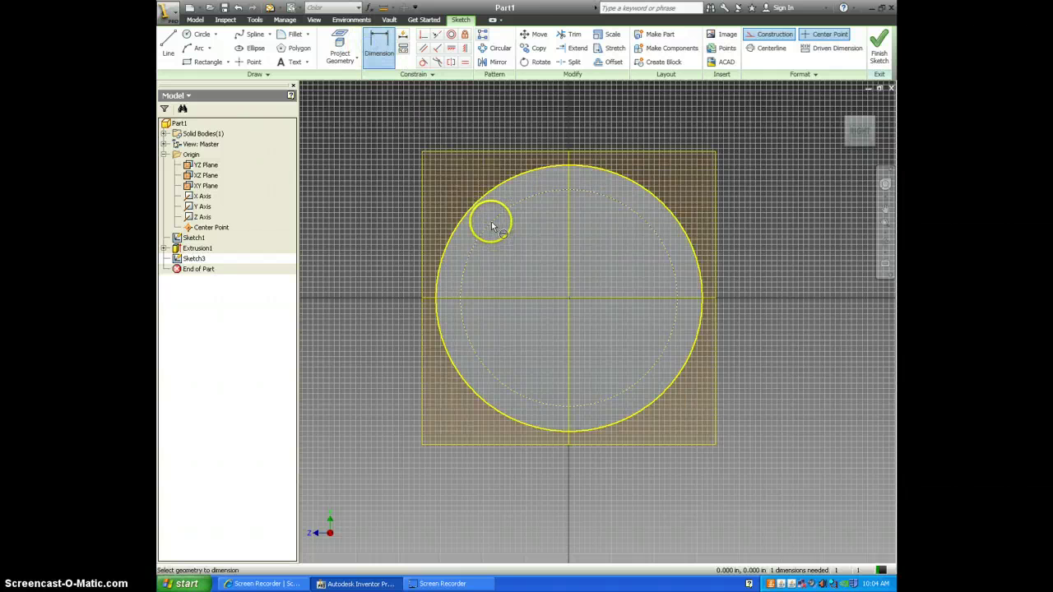
pyautogui.click(490, 225)
pyautogui.click(540, 274)
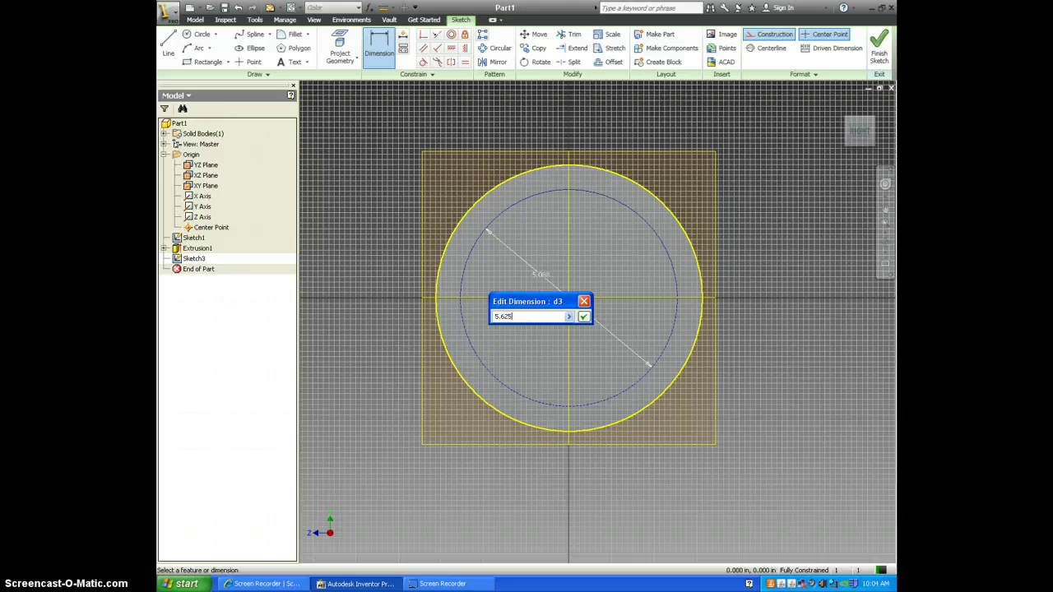
pyautogui.press('Return')
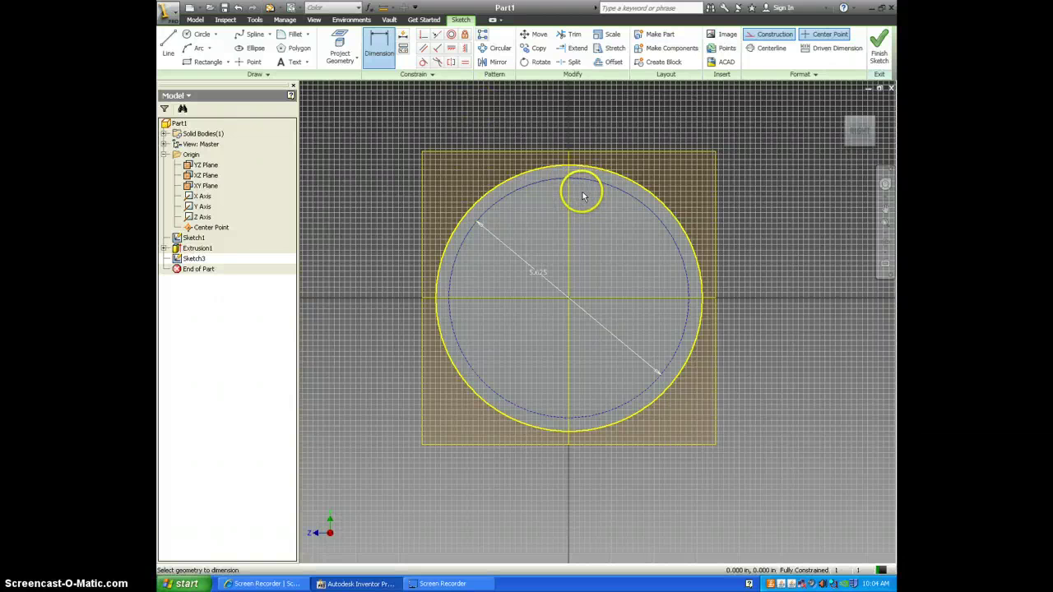
pyautogui.scroll(3, 586, 191)
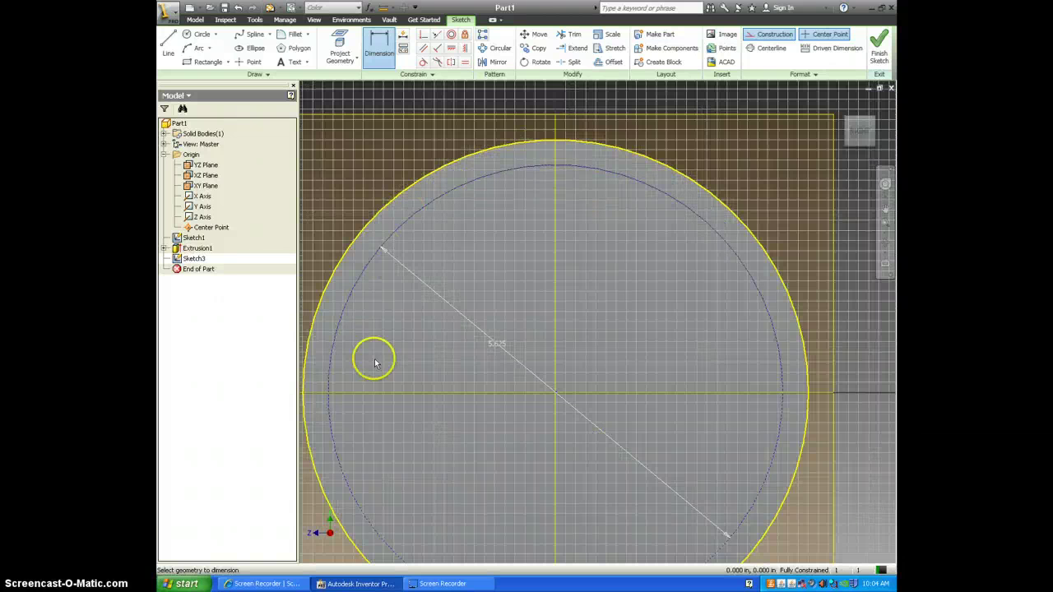
pyautogui.scroll(-3, 557, 363)
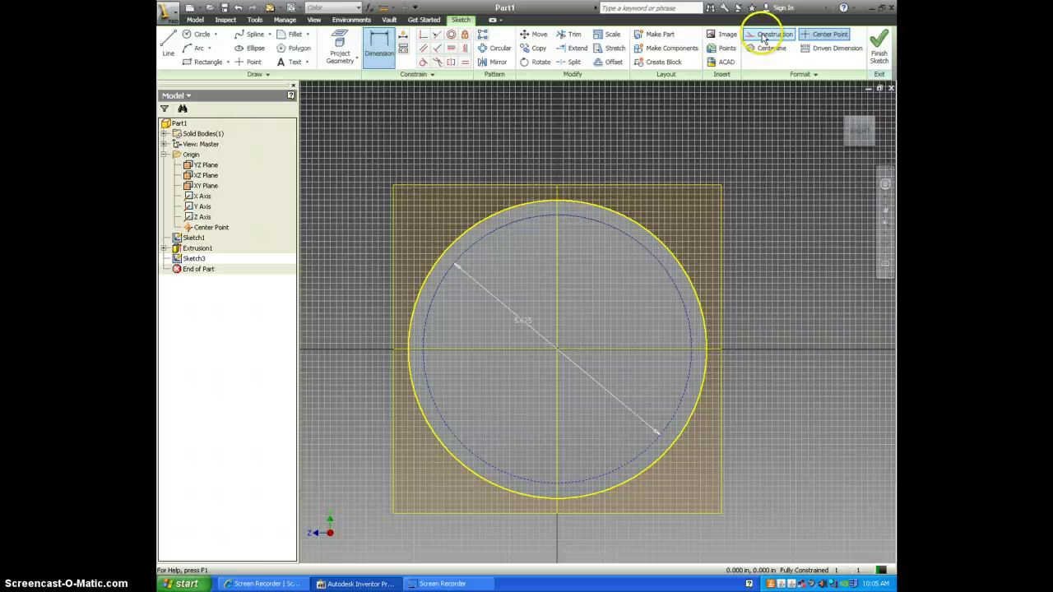
# Place a sketch point on the top quadrant of the 5.625 bolt circle.
pyautogui.click(379, 45)
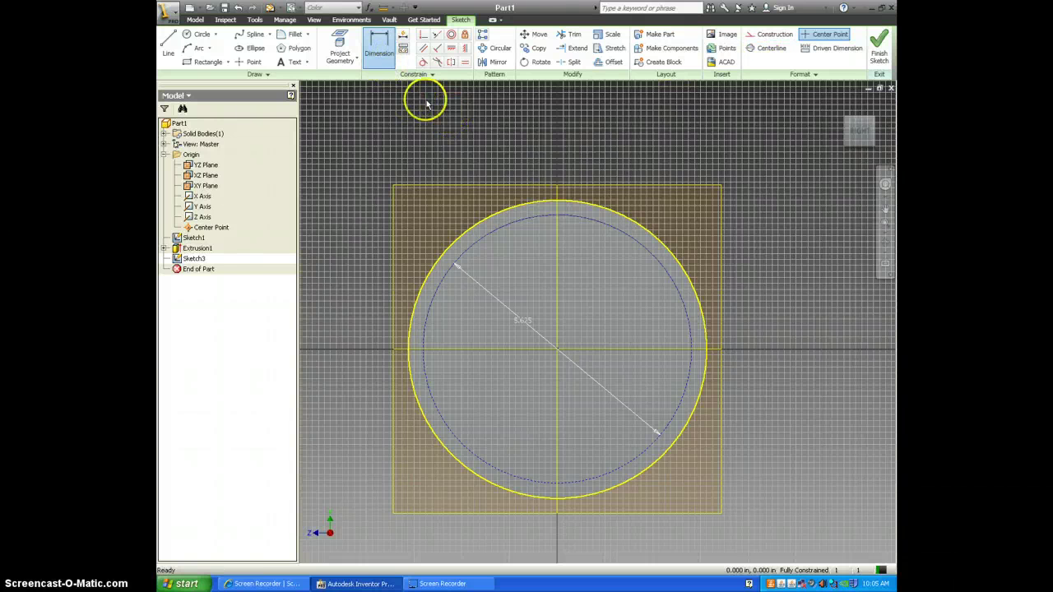
pyautogui.press('Escape')
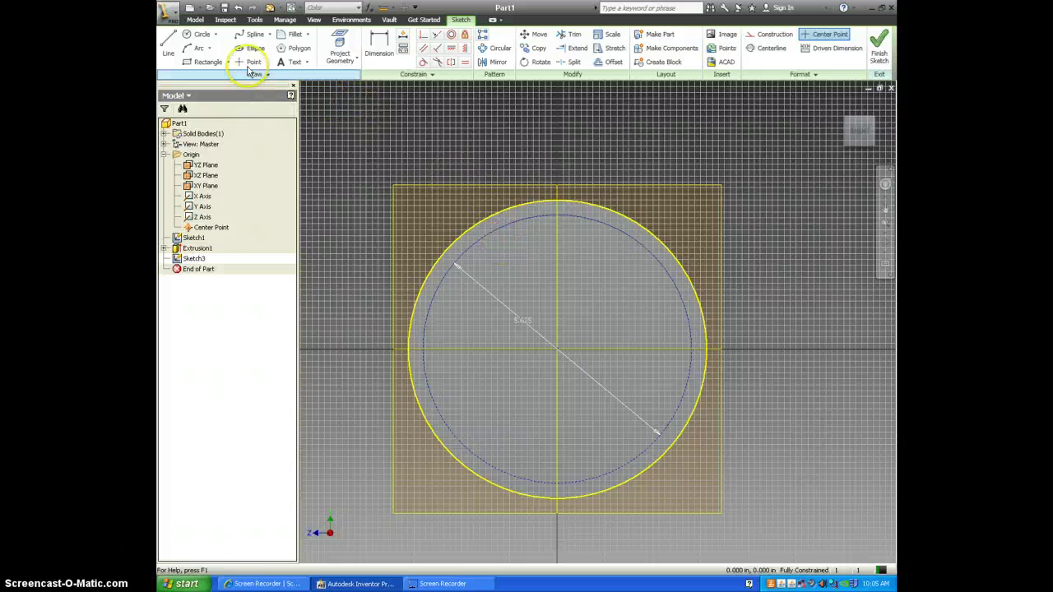
pyautogui.click(250, 62)
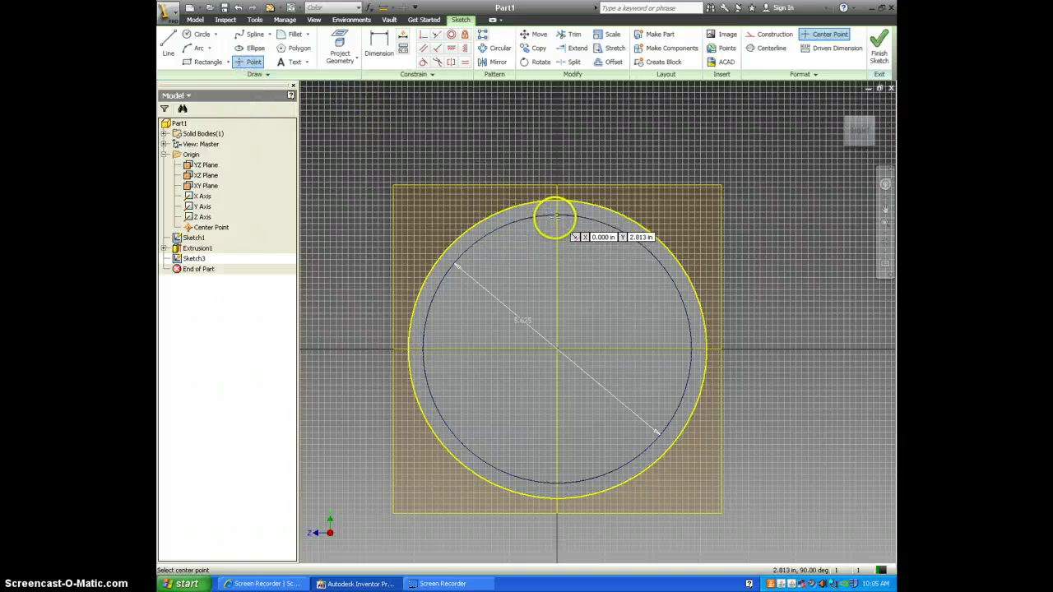
pyautogui.scroll(-3, 556, 212)
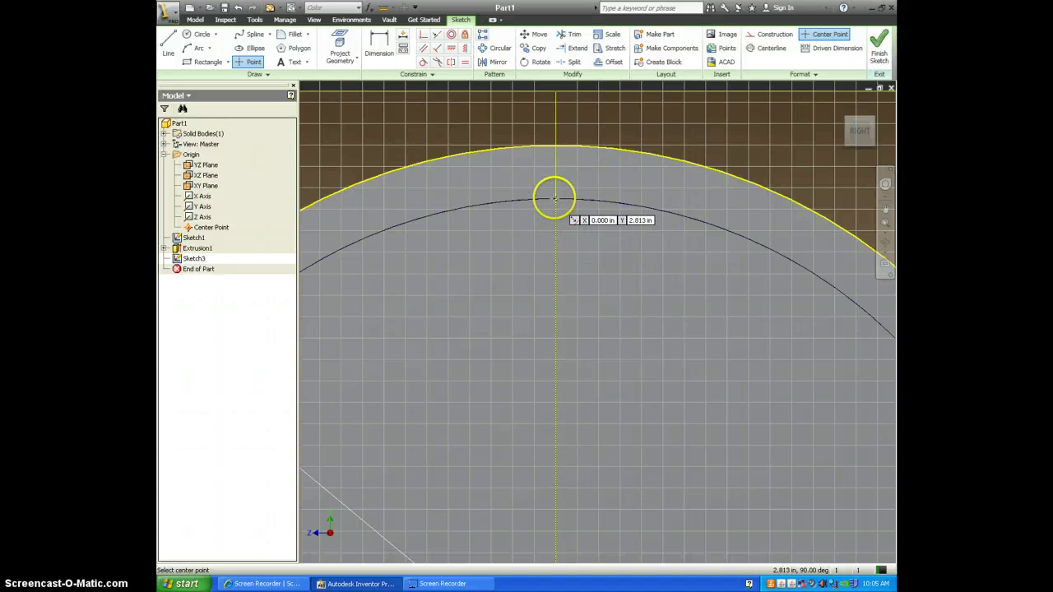
pyautogui.scroll(3, 555, 199)
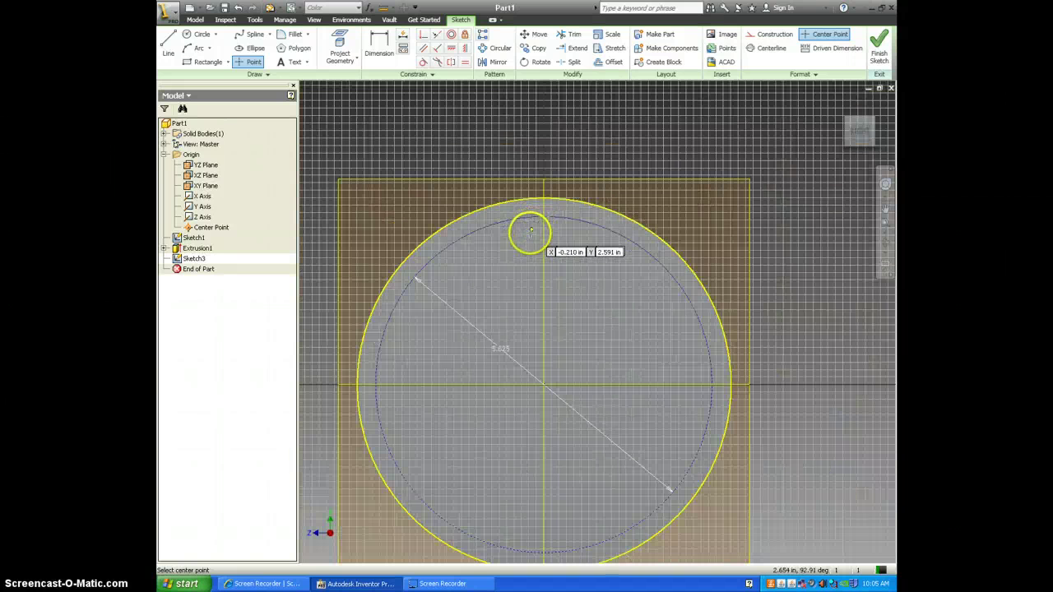
pyautogui.click(532, 236)
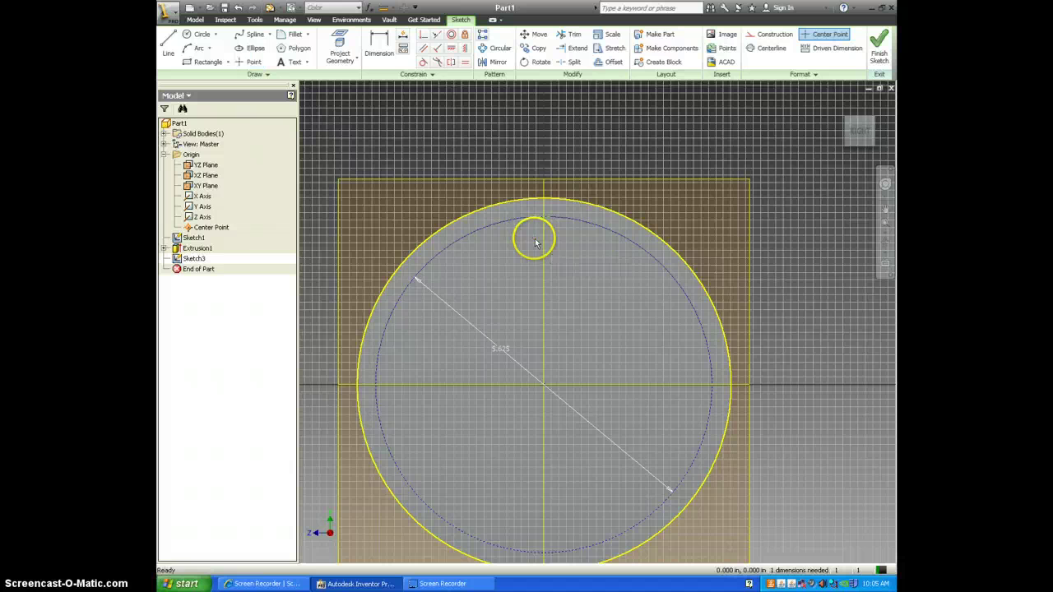
# Circular-pattern the sketch point 12 times over 360 deg about the bolt circle.
pyautogui.click(496, 49)
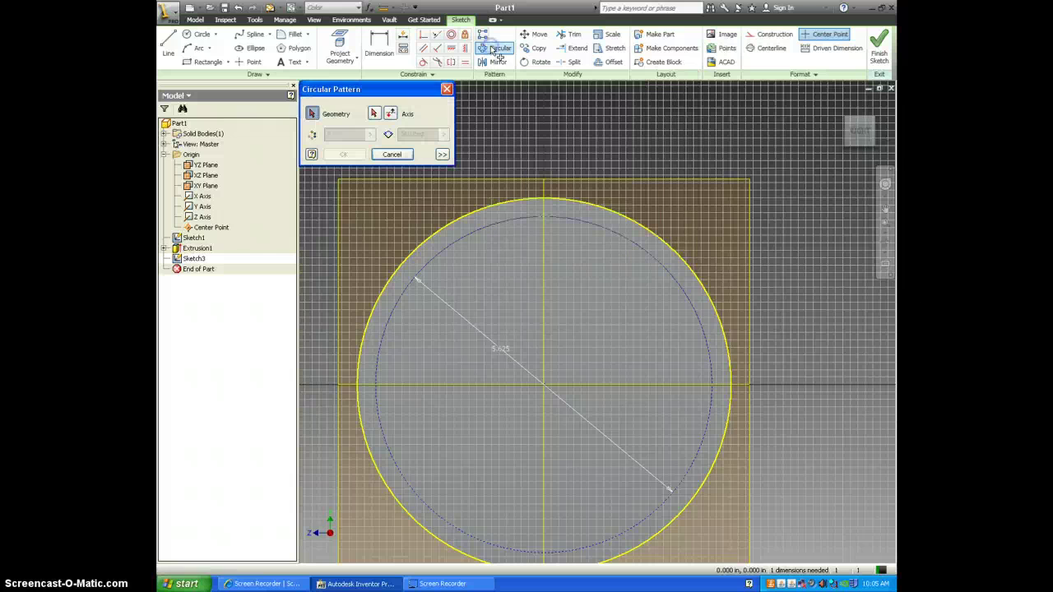
pyautogui.click(544, 223)
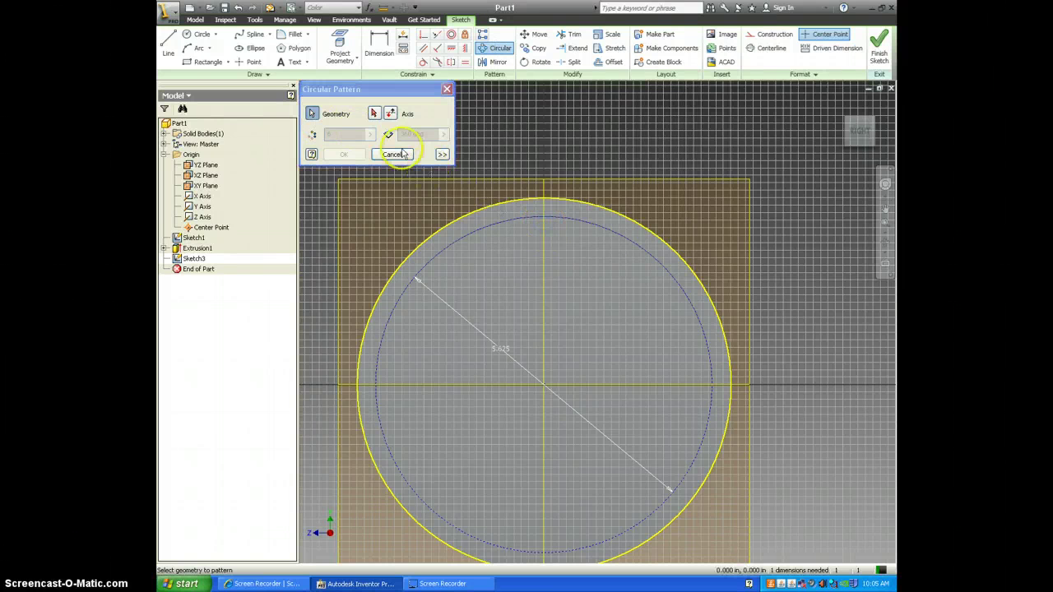
pyautogui.click(374, 112)
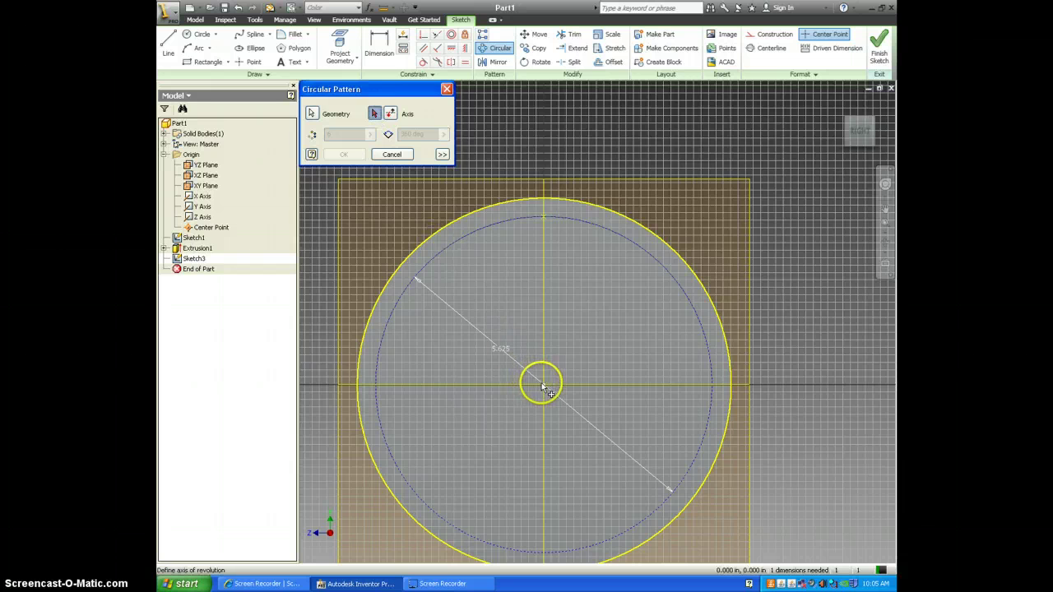
pyautogui.click(454, 246)
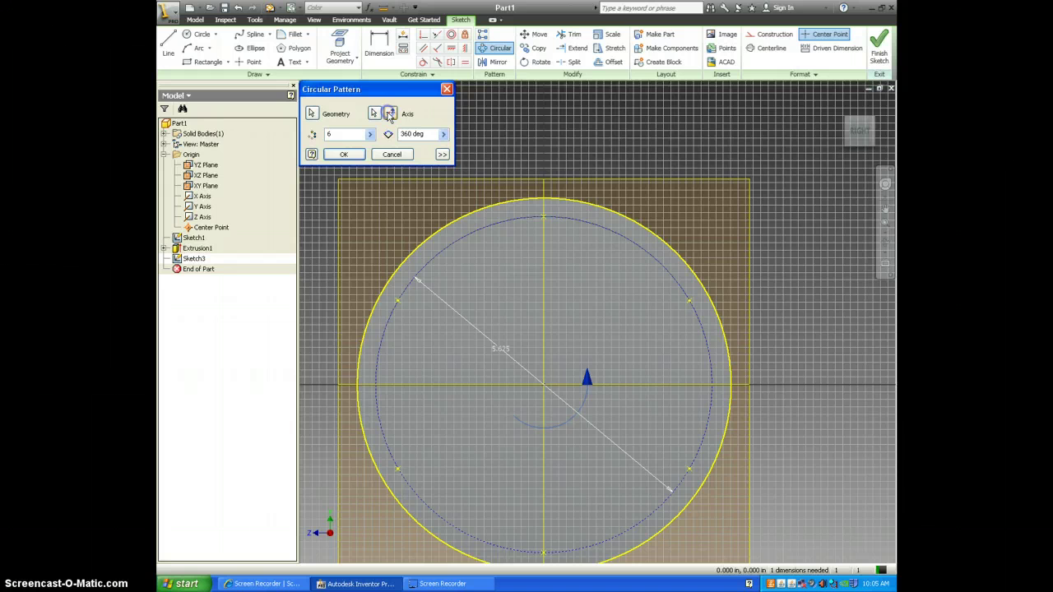
pyautogui.click(321, 136)
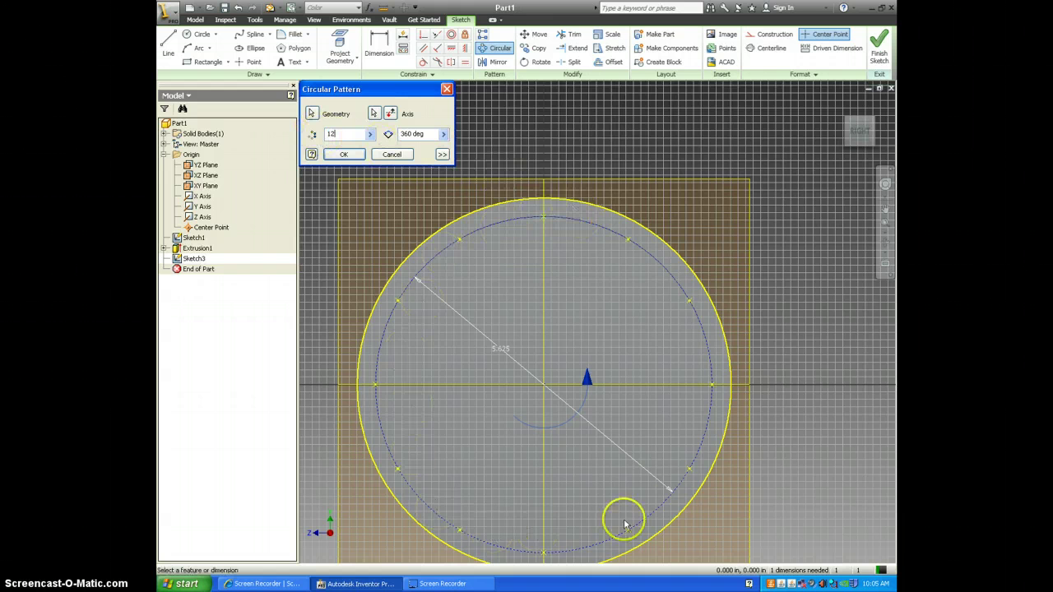
pyautogui.click(340, 156)
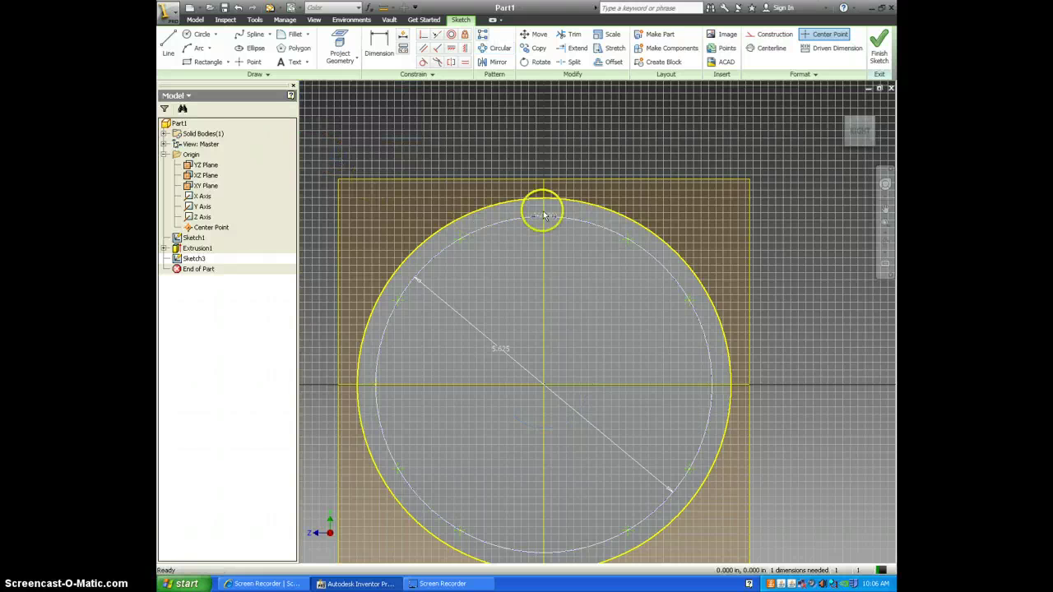
# Finish Sketch3 and select the disc face back in the 3-D model.
pyautogui.click(879, 45)
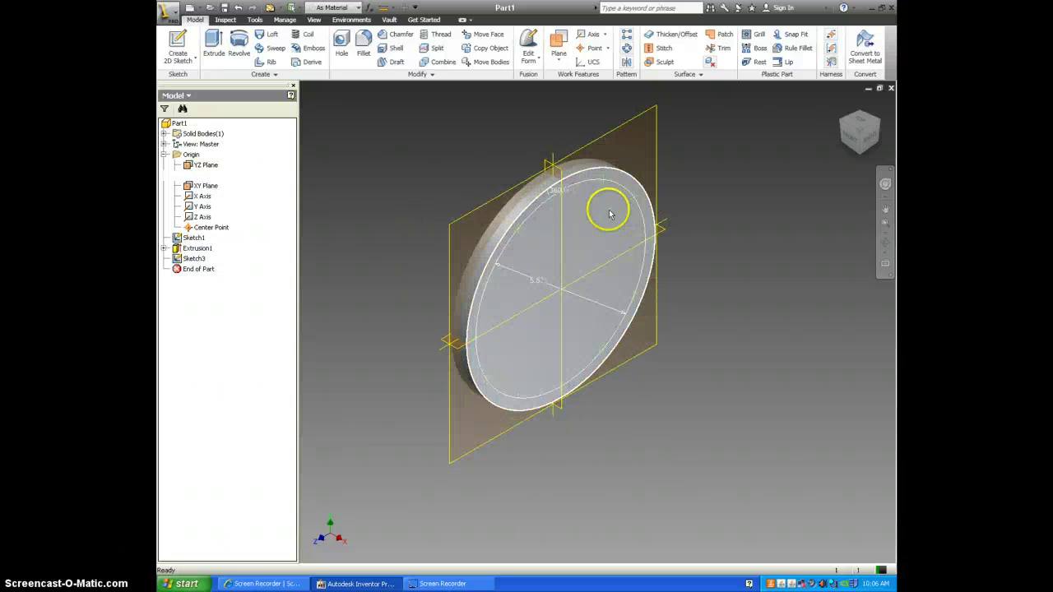
pyautogui.click(491, 251)
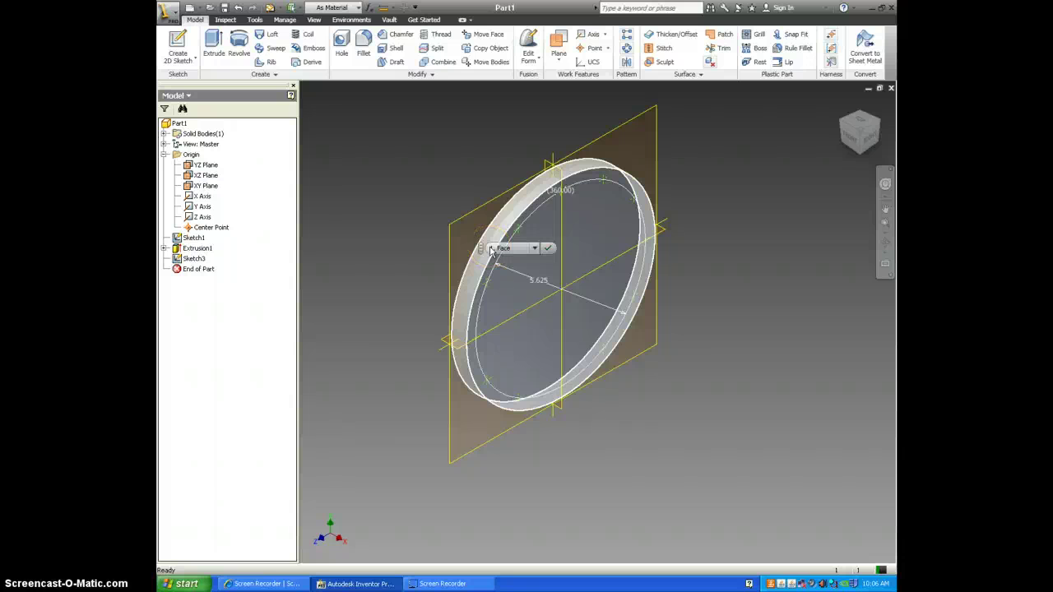
pyautogui.keyDown('shift'); pyautogui.moveTo(565, 228); pyautogui.dragTo(559, 241, button='middle'); pyautogui.keyUp('shift')
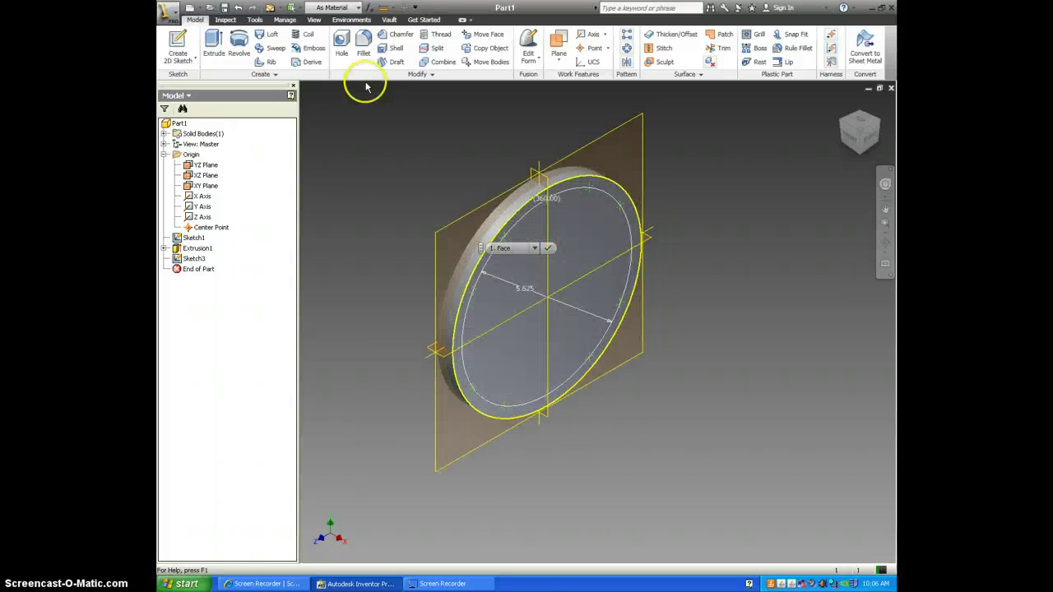
# Start a Hole feature on the disc with From Sketch placement, moving its dialog aside.
pyautogui.click(348, 59)
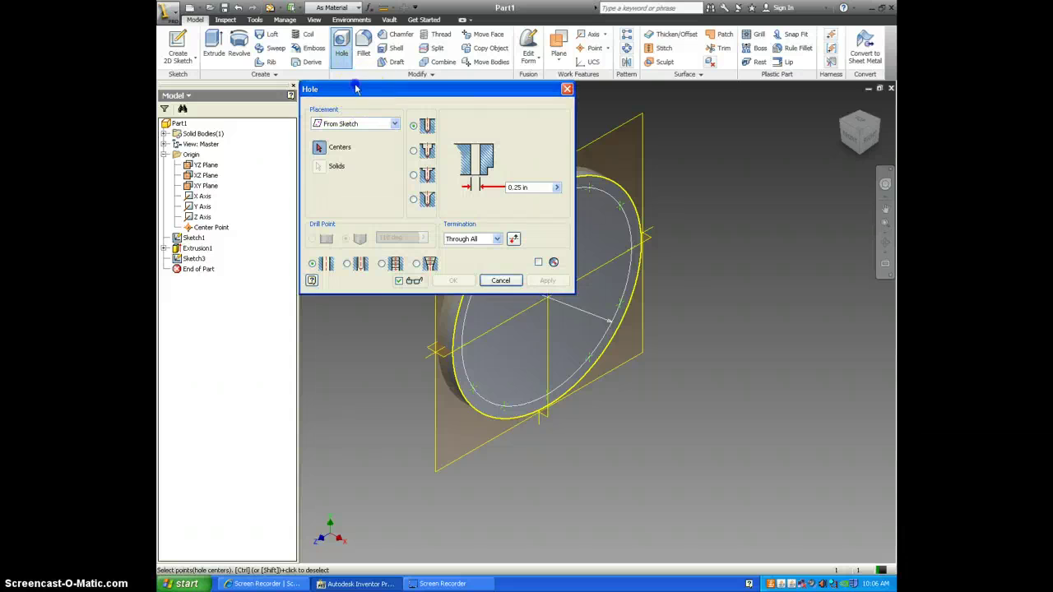
pyautogui.moveTo(378, 89); pyautogui.dragTo(290, 65)
pyautogui.keyDown('shift'); pyautogui.moveTo(573, 252); pyautogui.dragTo(609, 241, button='middle'); pyautogui.keyUp('shift')
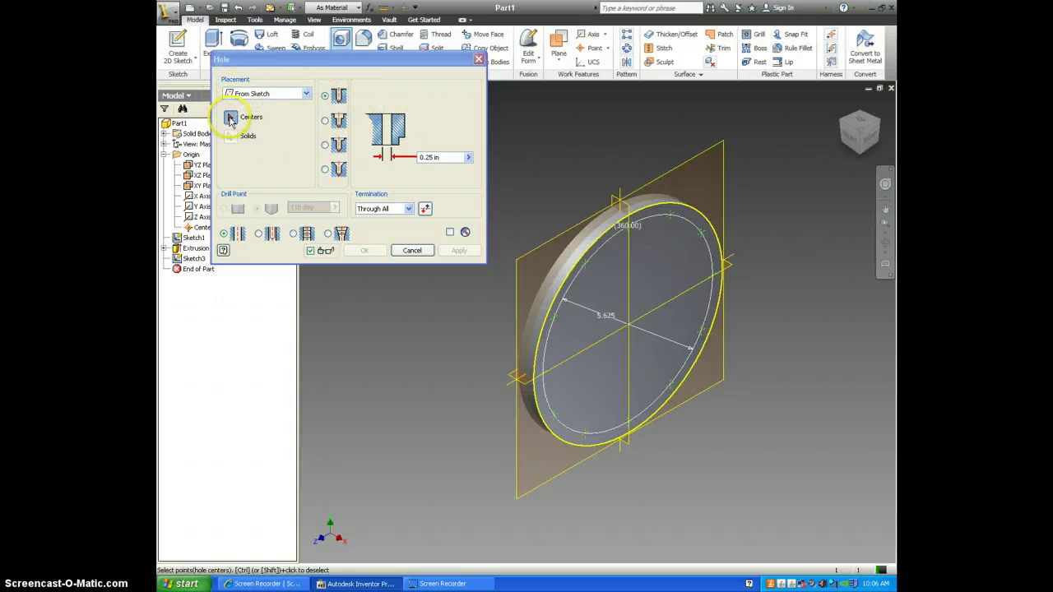
# Pick the sketch points around the 5.625 bolt circle as centres for 0.25 in Through All holes.
pyautogui.click(586, 268)
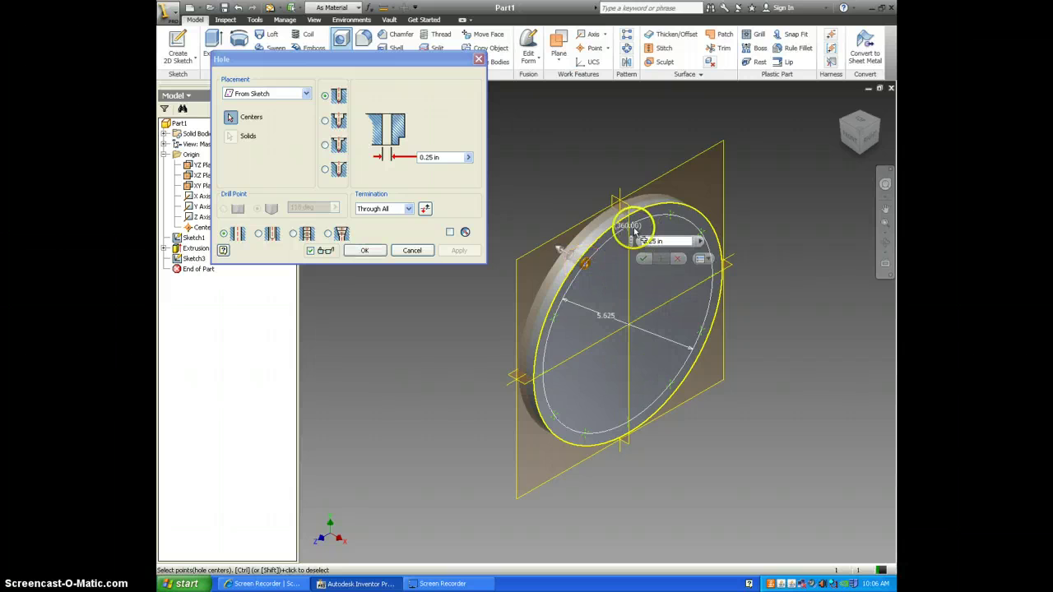
pyautogui.keyDown('ctrl'); pyautogui.click(682, 228); pyautogui.keyUp('ctrl')
pyautogui.keyDown('ctrl'); pyautogui.click(702, 234); pyautogui.keyUp('ctrl')
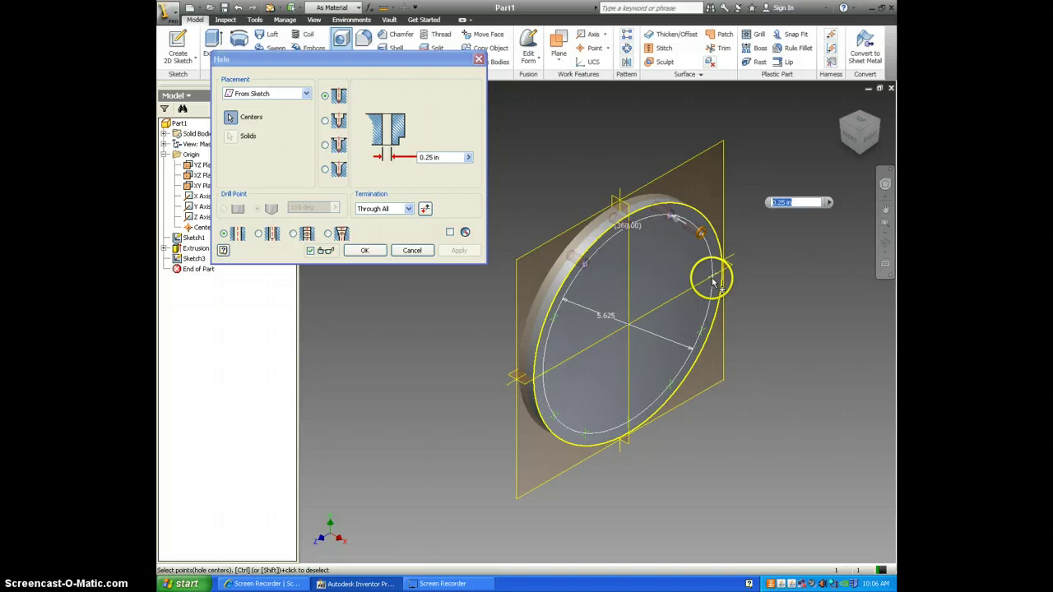
pyautogui.keyDown('ctrl'); pyautogui.click(713, 278); pyautogui.keyUp('ctrl')
pyautogui.keyDown('ctrl'); pyautogui.click(700, 328); pyautogui.keyUp('ctrl')
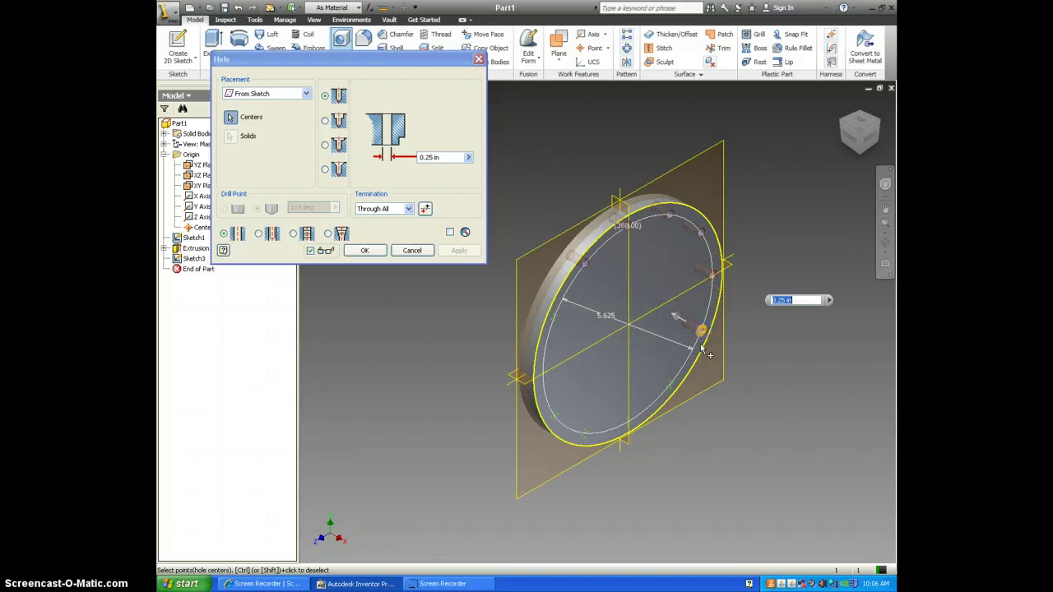
pyautogui.keyDown('ctrl'); pyautogui.click(673, 385); pyautogui.keyUp('ctrl')
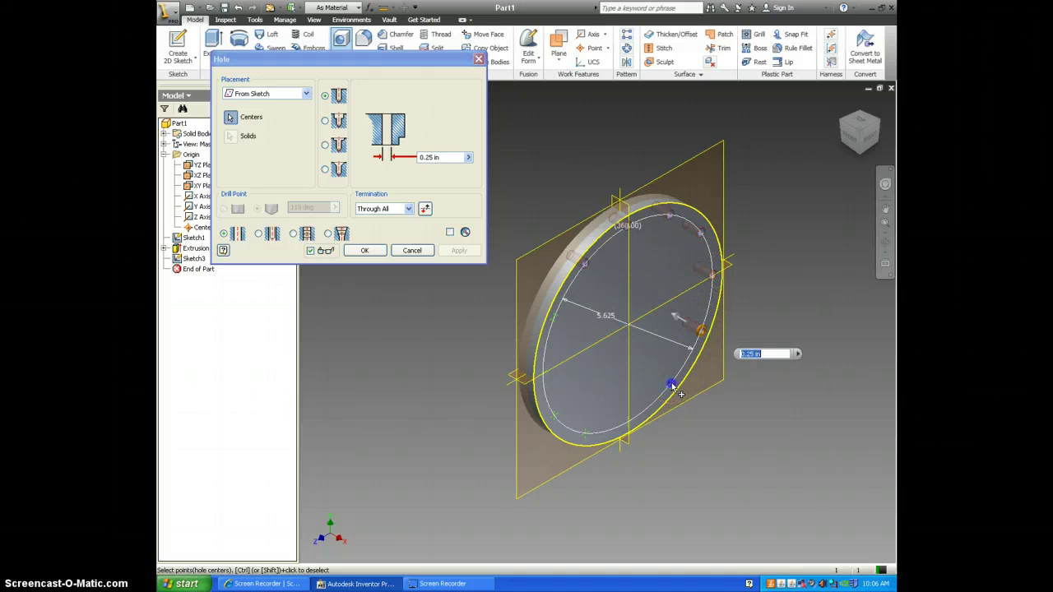
pyautogui.keyDown('ctrl'); pyautogui.click(630, 425); pyautogui.keyUp('ctrl')
pyautogui.keyDown('ctrl'); pyautogui.click(588, 442); pyautogui.keyUp('ctrl')
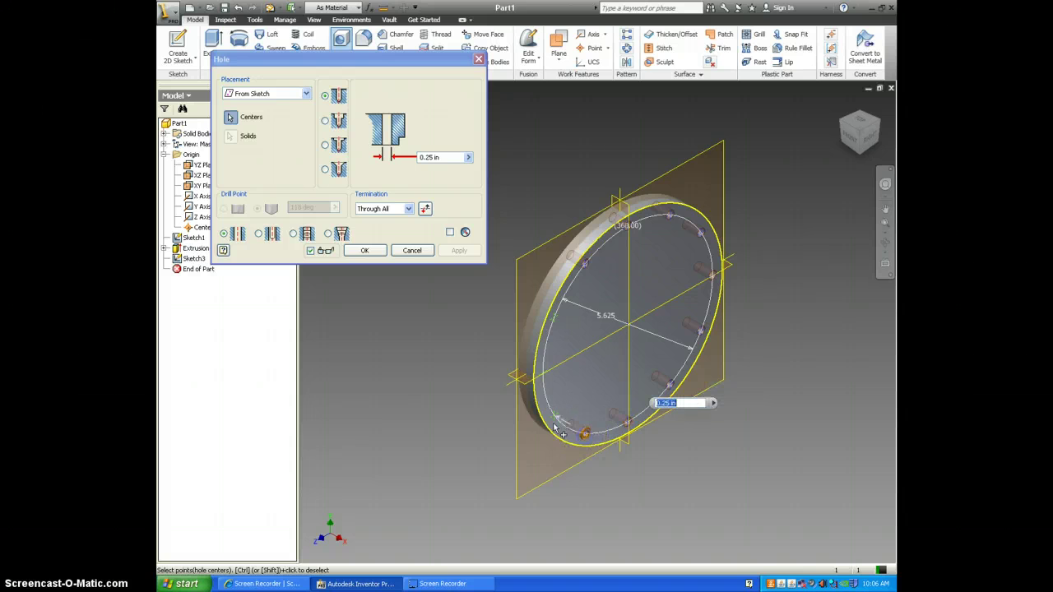
pyautogui.keyDown('ctrl'); pyautogui.click(552, 416); pyautogui.keyUp('ctrl')
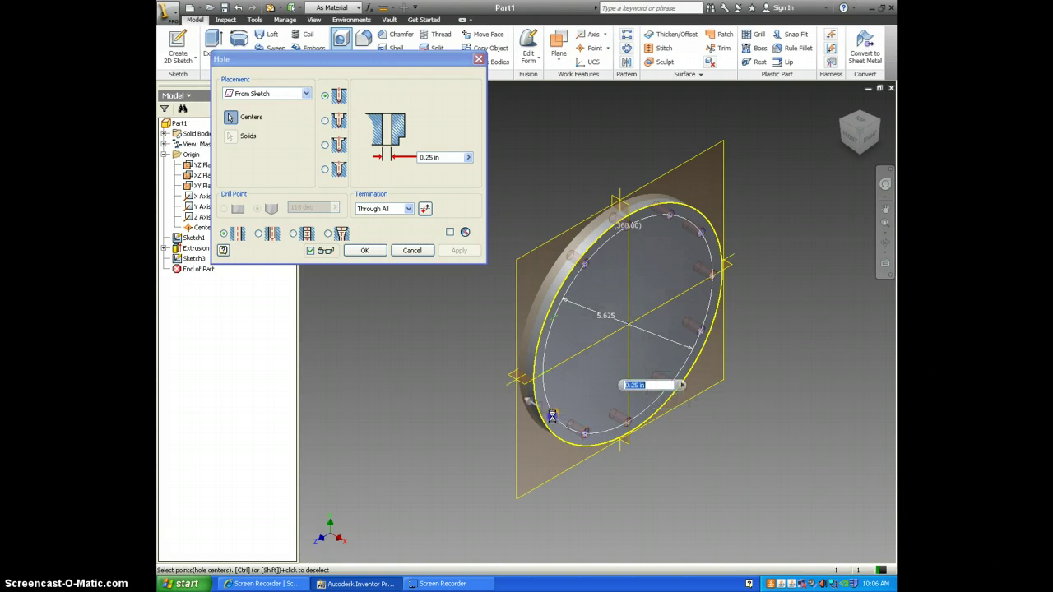
pyautogui.keyDown('ctrl'); pyautogui.click(543, 376); pyautogui.keyUp('ctrl')
pyautogui.keyDown('ctrl'); pyautogui.click(554, 322); pyautogui.keyUp('ctrl')
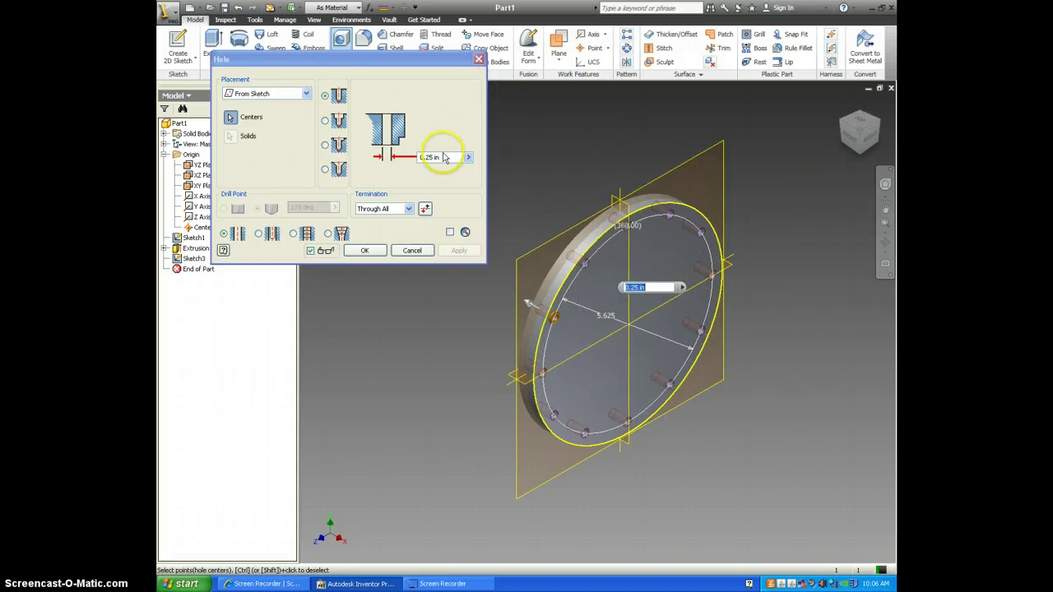
# Set the hole diameter to 0.5 in with Through All termination and create Hole1.
pyautogui.click(382, 155)
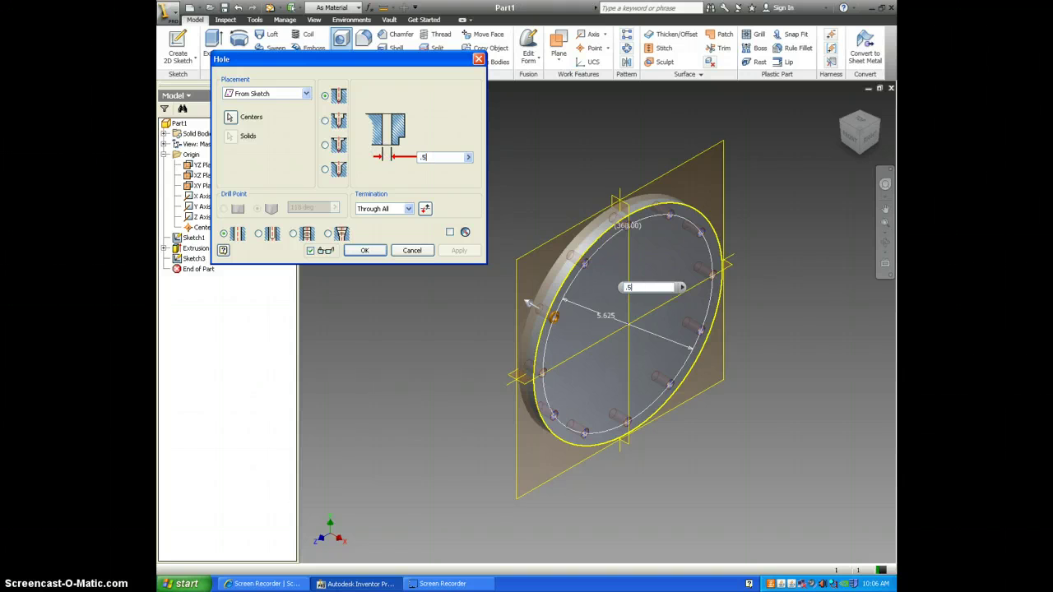
pyautogui.click(407, 209)
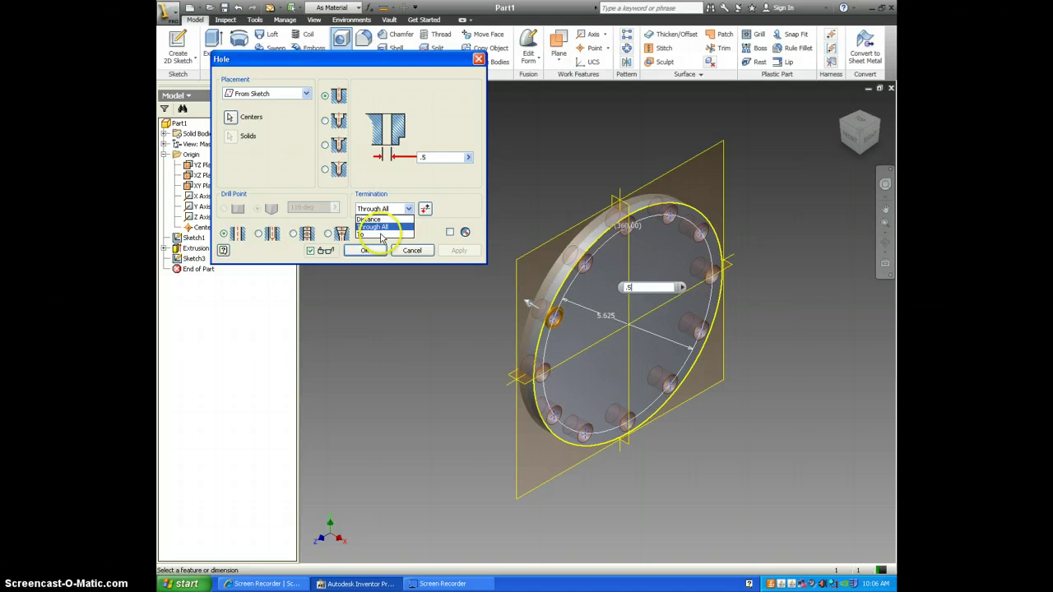
pyautogui.click(381, 236)
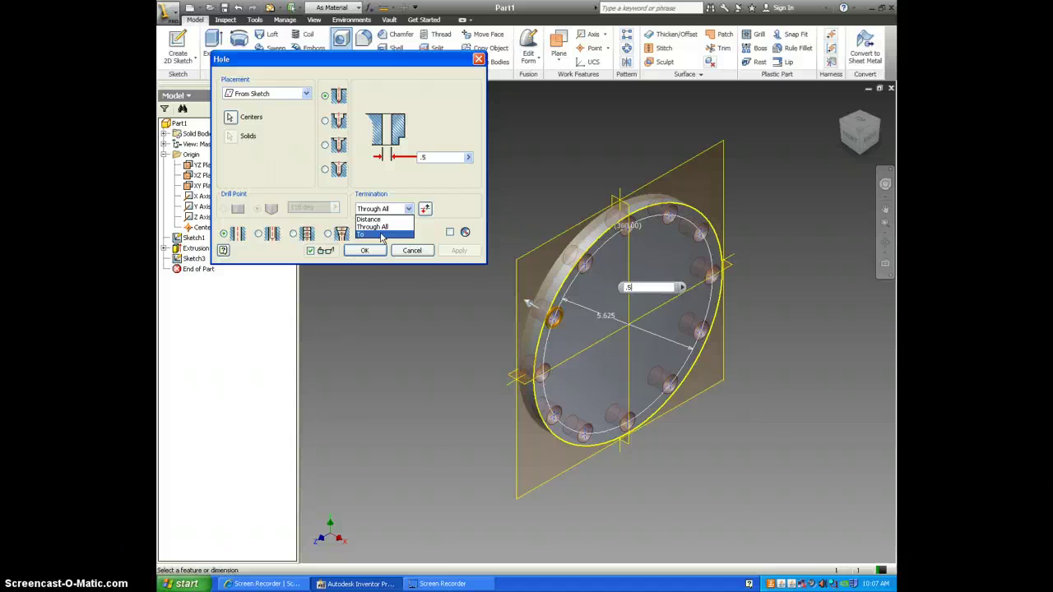
pyautogui.click(384, 229)
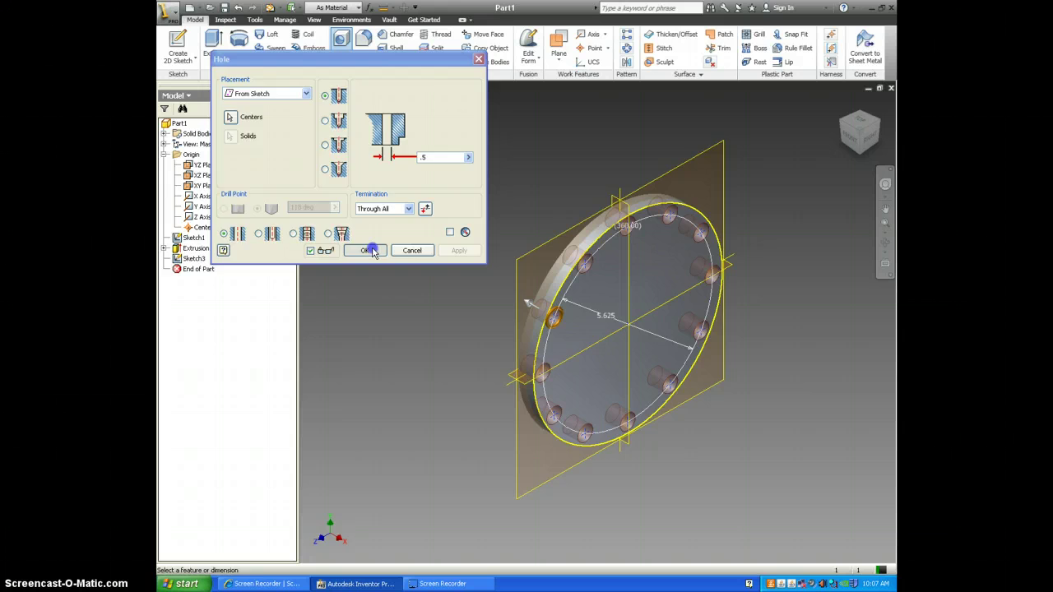
pyautogui.click(376, 249)
pyautogui.click(870, 142)
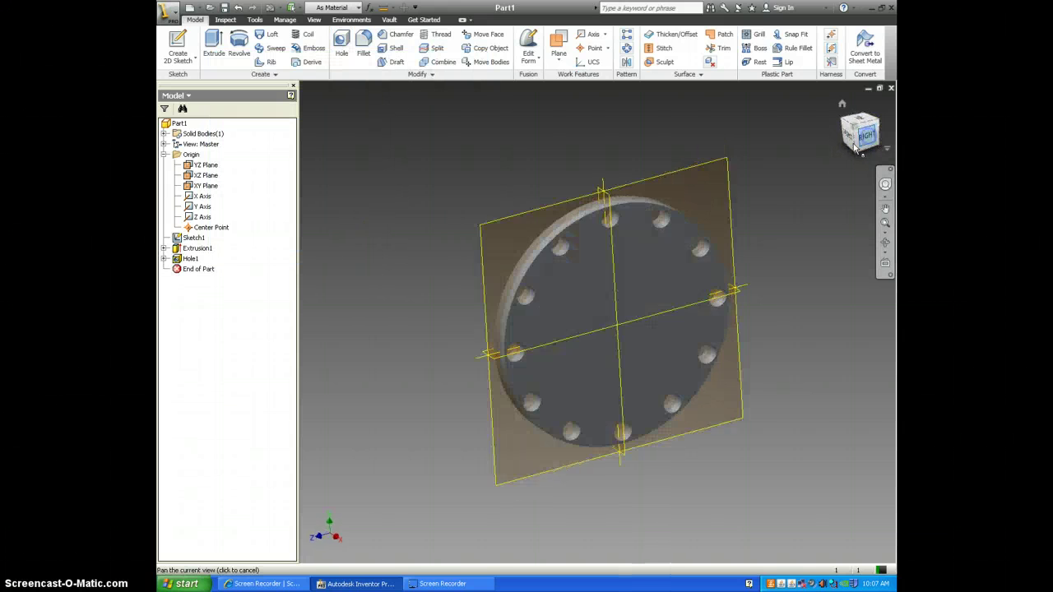
pyautogui.press('F6')
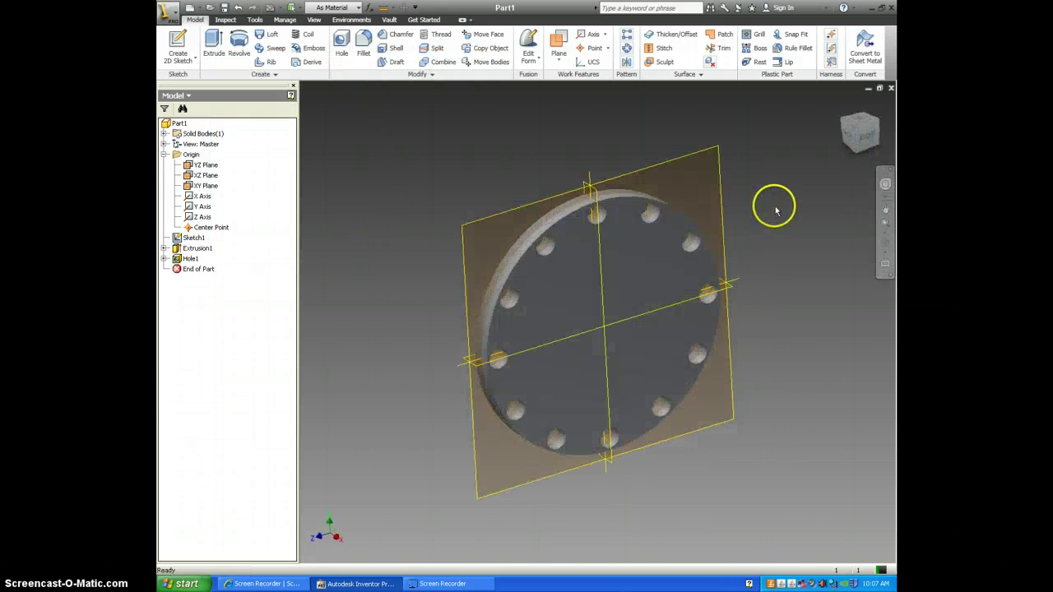